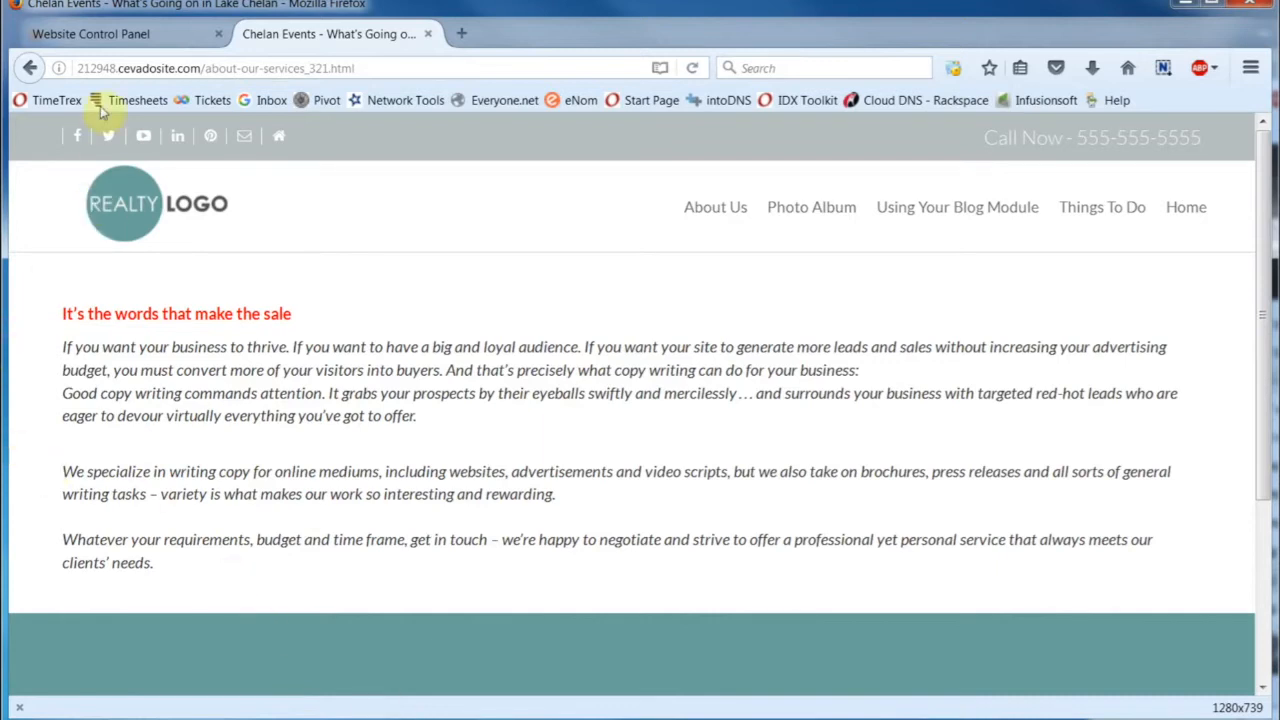
Switch to the Website Control Panel and open the About Our Services standard page for editing
{"action": "left_click", "coordinate": [116, 38]}
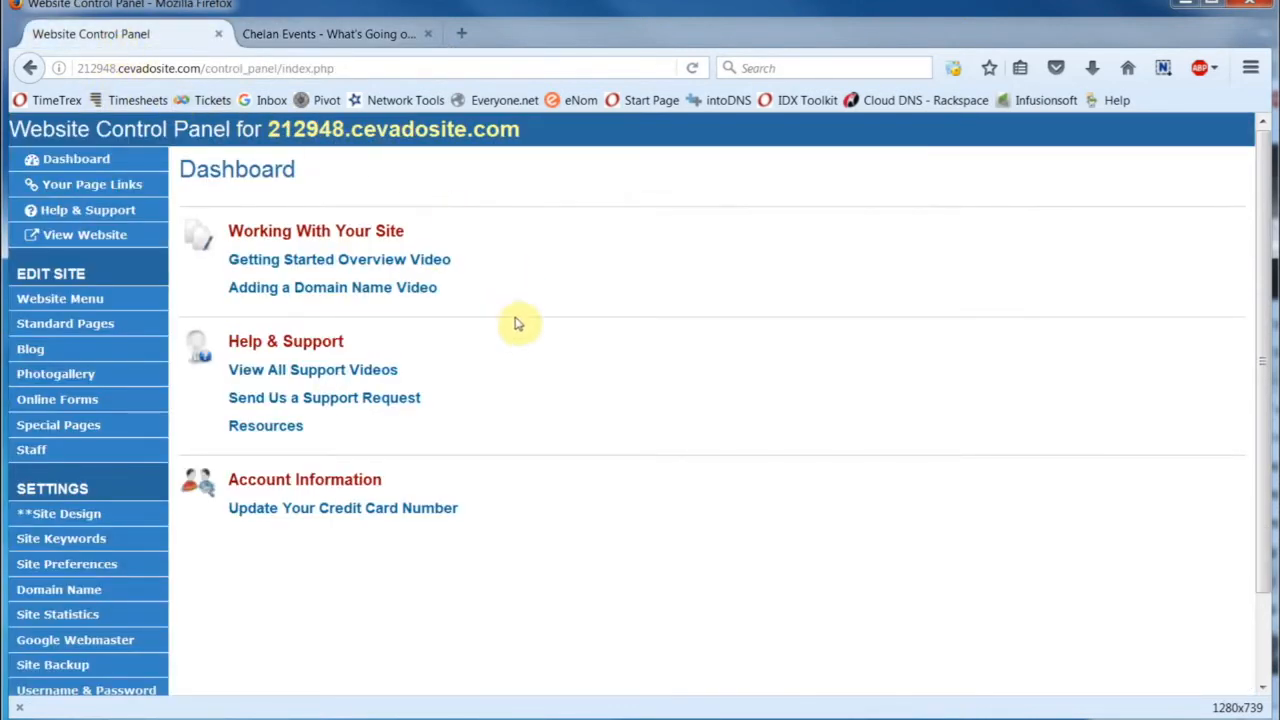
{"action": "left_click", "coordinate": [90, 324]}
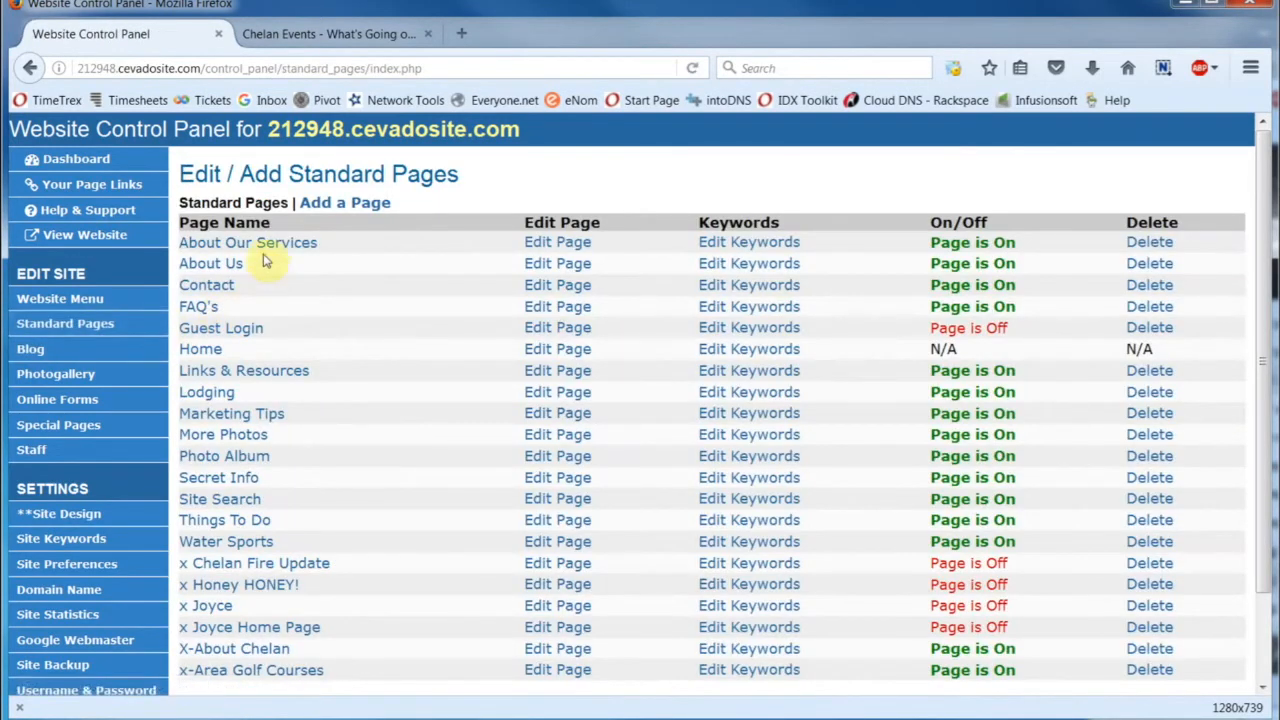
{"action": "left_click", "coordinate": [556, 244]}
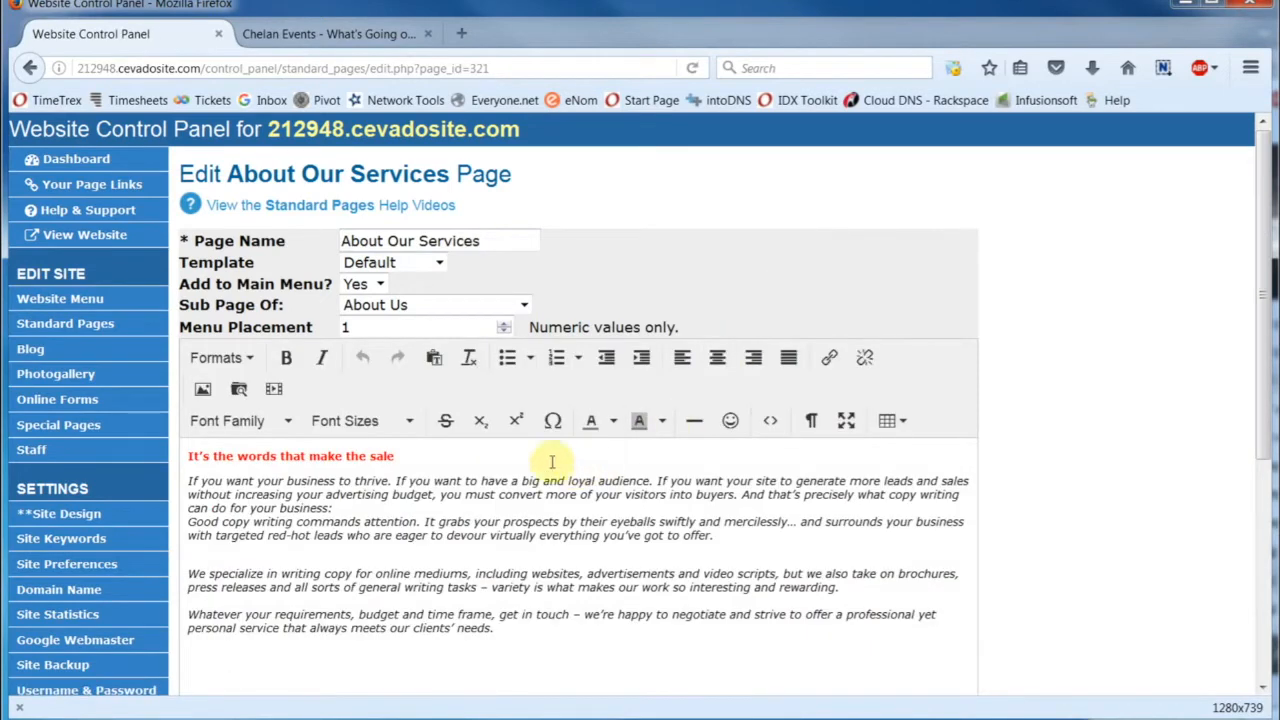
Clear the formatting from all of the page's body text
{"action": "left_click", "coordinate": [456, 463]}
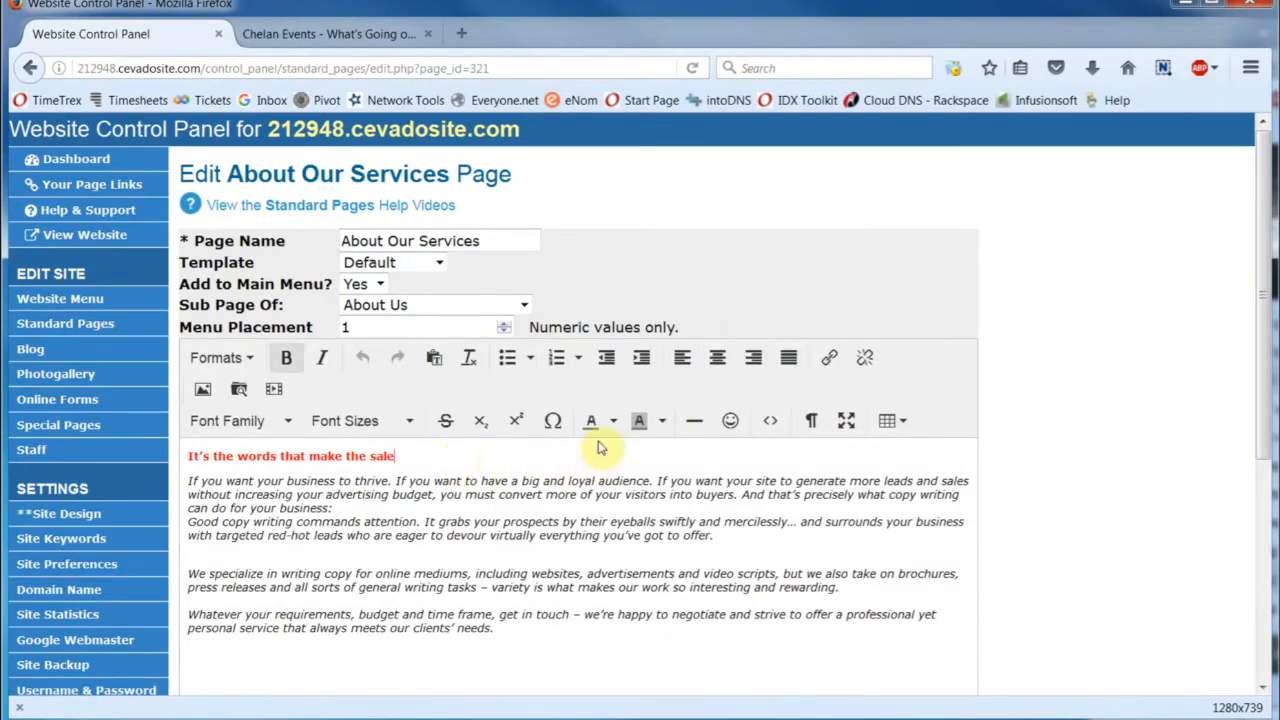
{"action": "key", "text": "ctrl+a"}
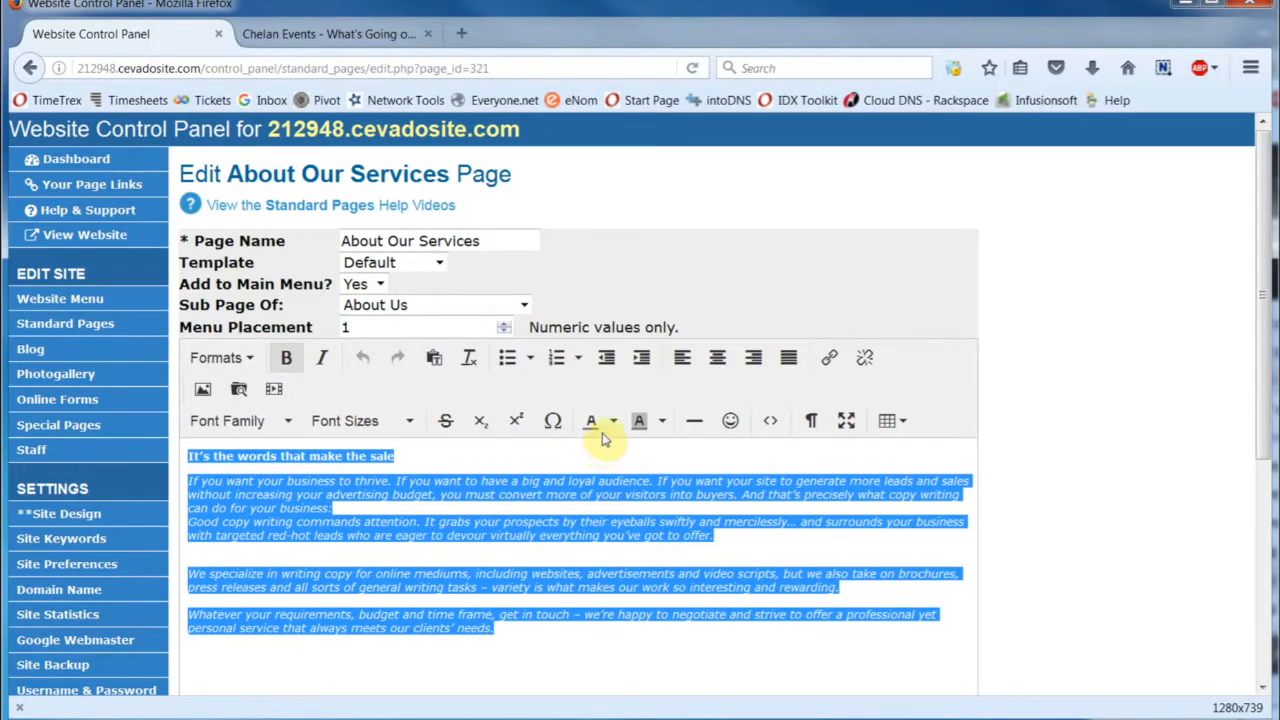
{"action": "left_click", "coordinate": [468, 358]}
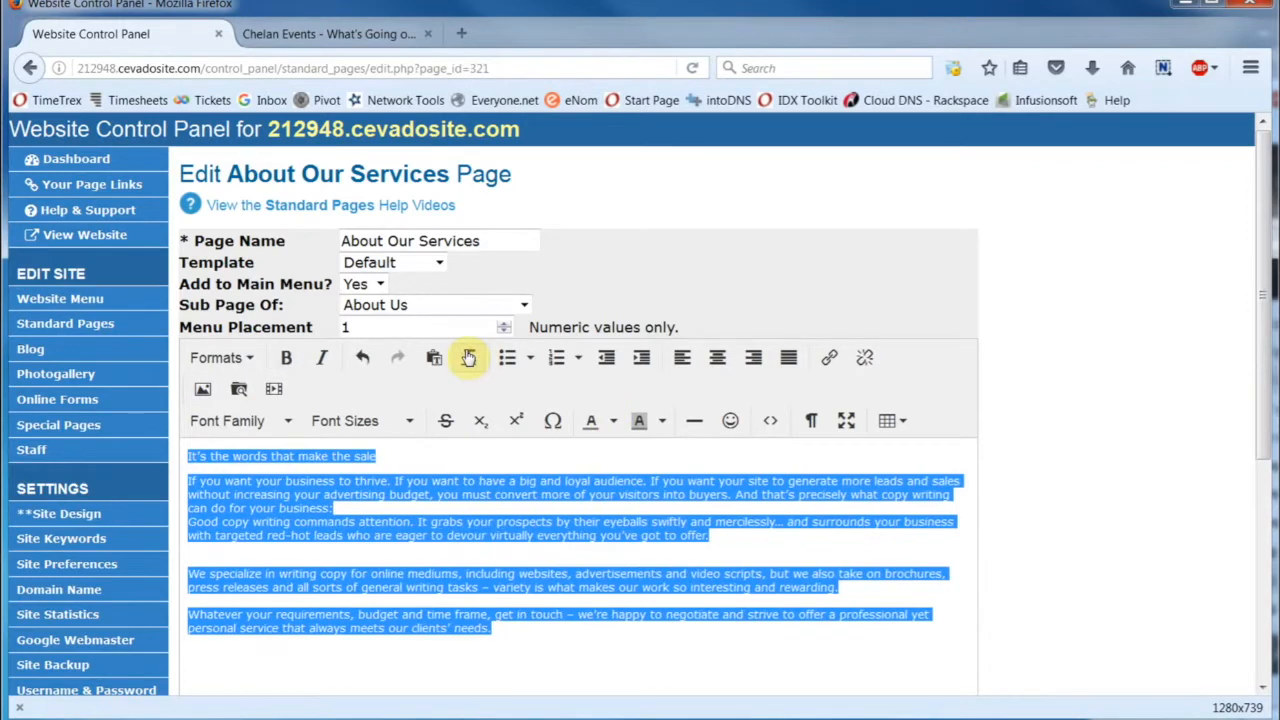
{"action": "left_click", "coordinate": [505, 450]}
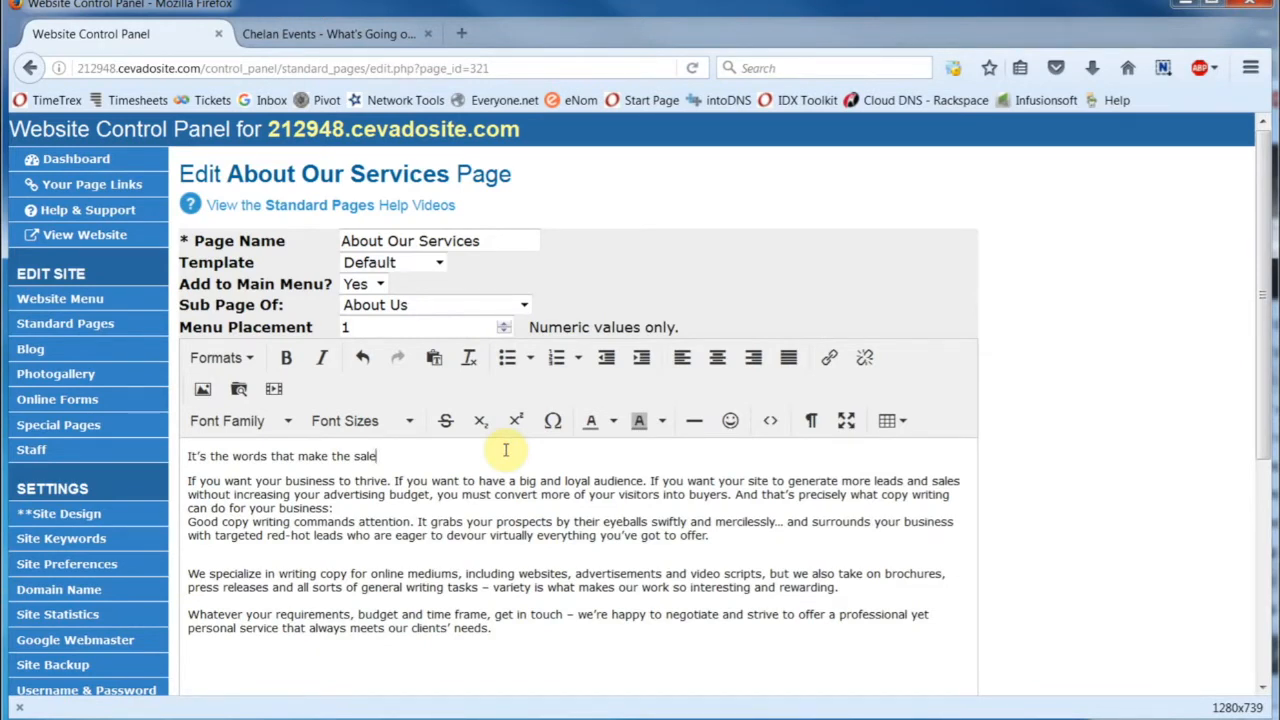
Format the opening line "It's the words that make the sale" as an h2 header
{"action": "left_click_drag", "start_coordinate": [403, 455], "coordinate": [184, 462]}
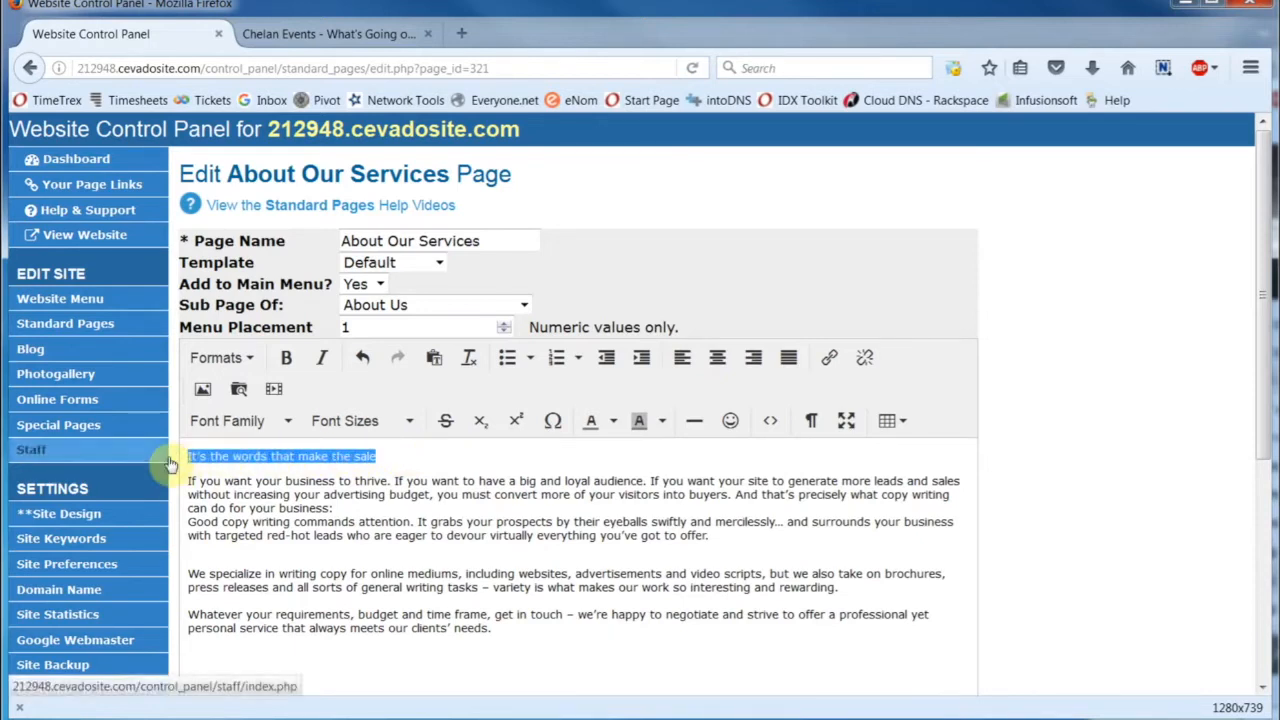
{"action": "left_click", "coordinate": [221, 360]}
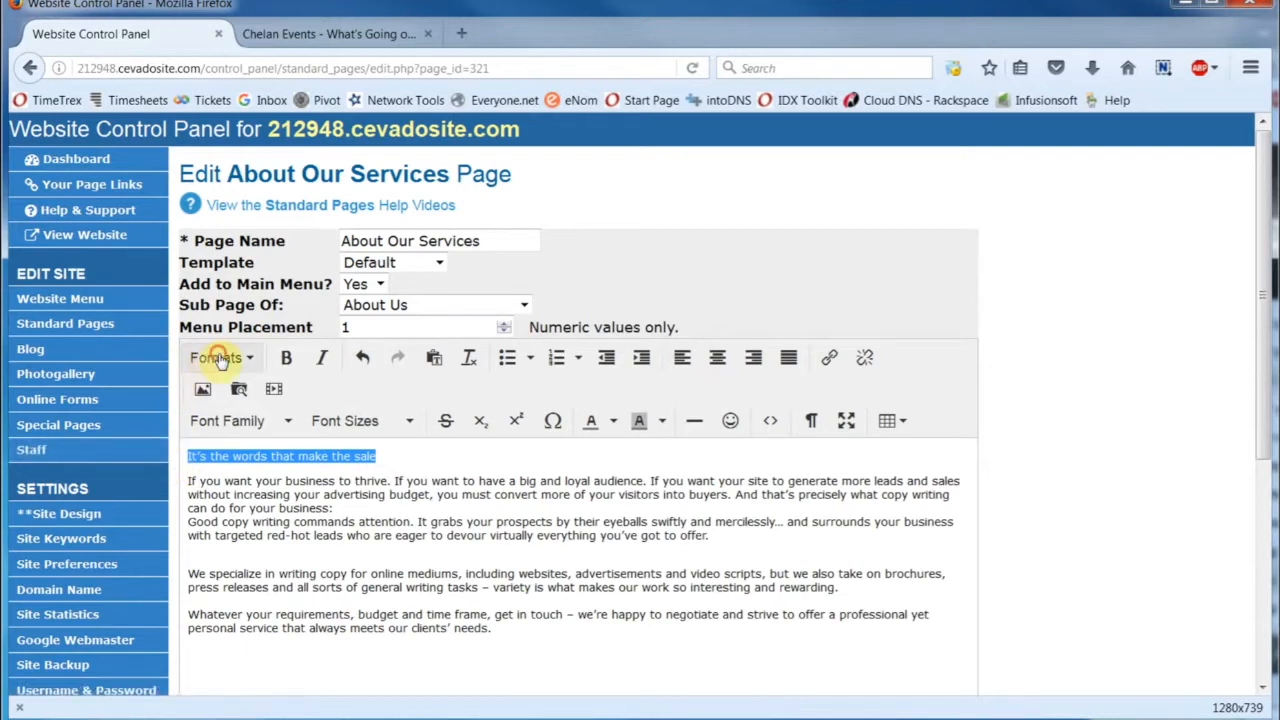
{"action": "mouse_move", "coordinate": [230, 393]}
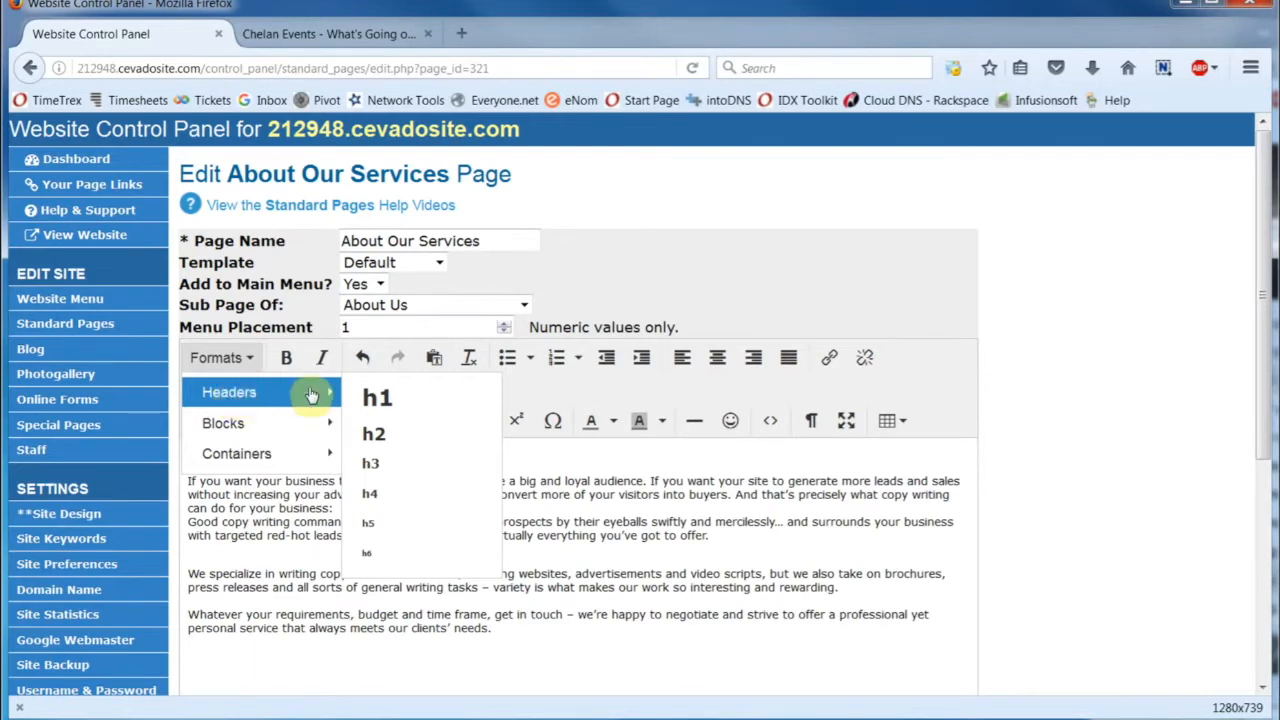
{"action": "left_click", "coordinate": [390, 434]}
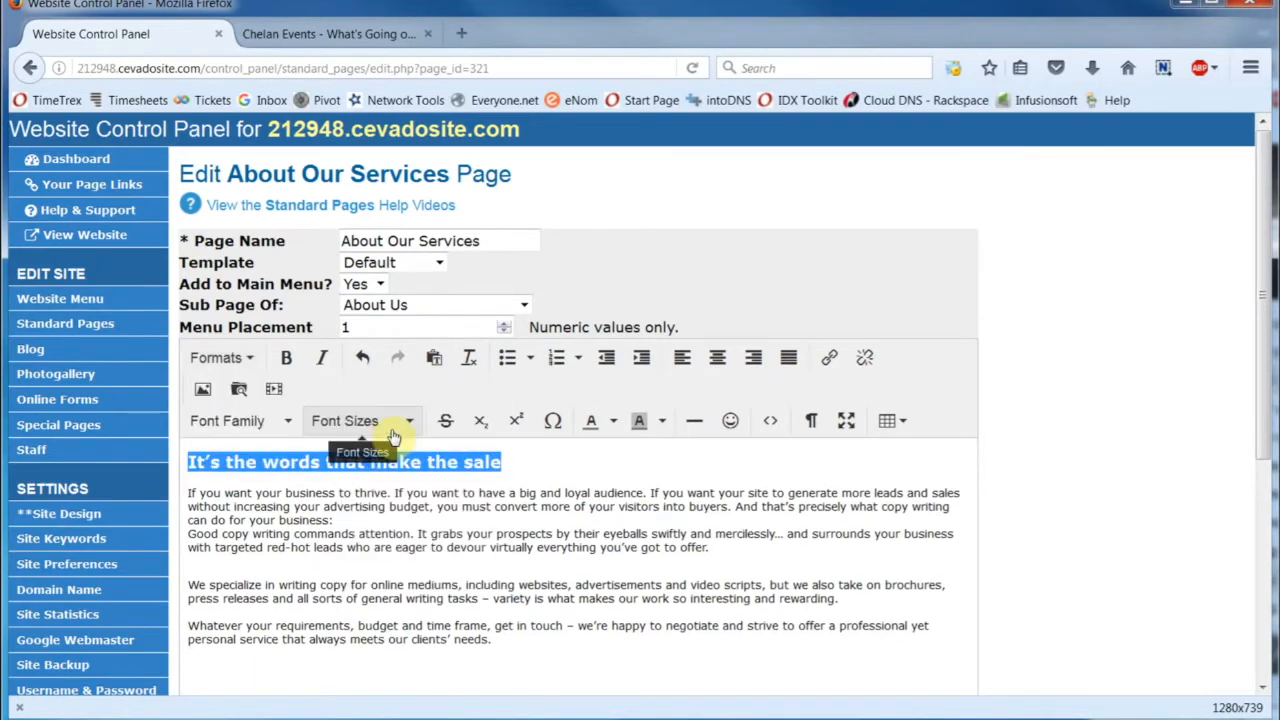
{"action": "left_click", "coordinate": [600, 465]}
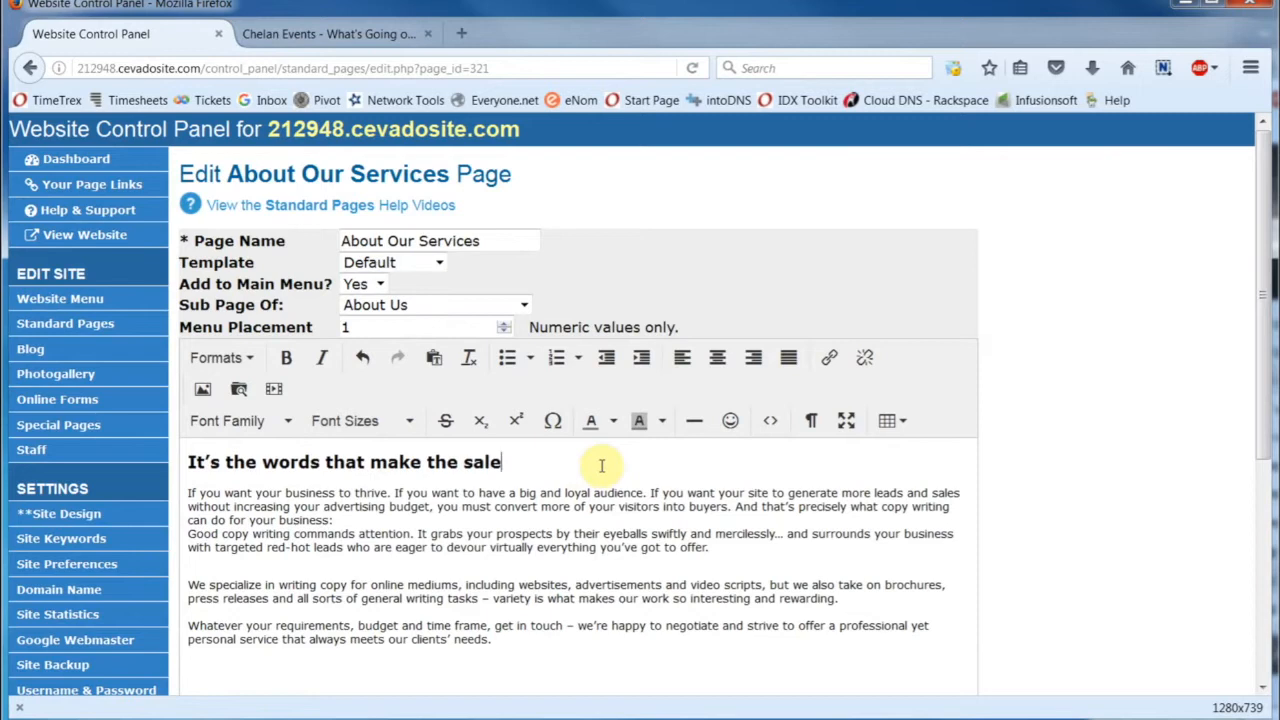
Set the font size of the heading "It's the words that make the sale" to 12pt
{"action": "left_click_drag", "start_coordinate": [508, 464], "coordinate": [194, 458]}
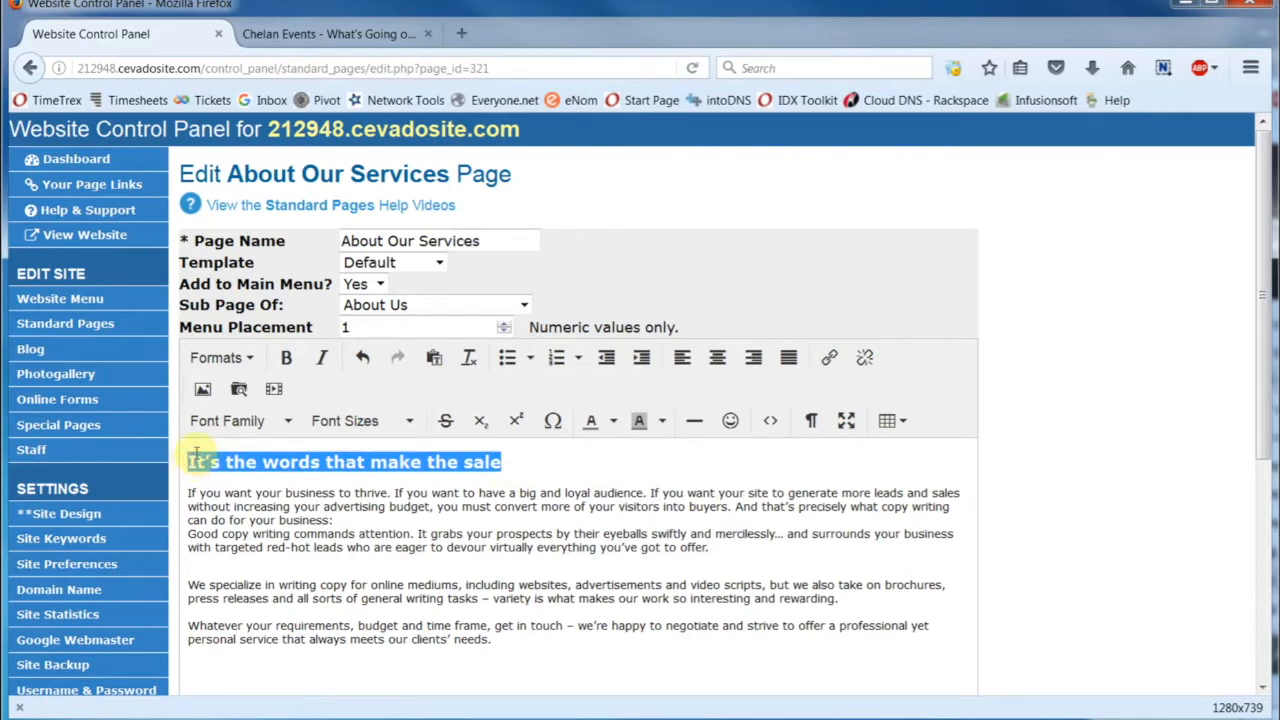
{"action": "left_click", "coordinate": [340, 421]}
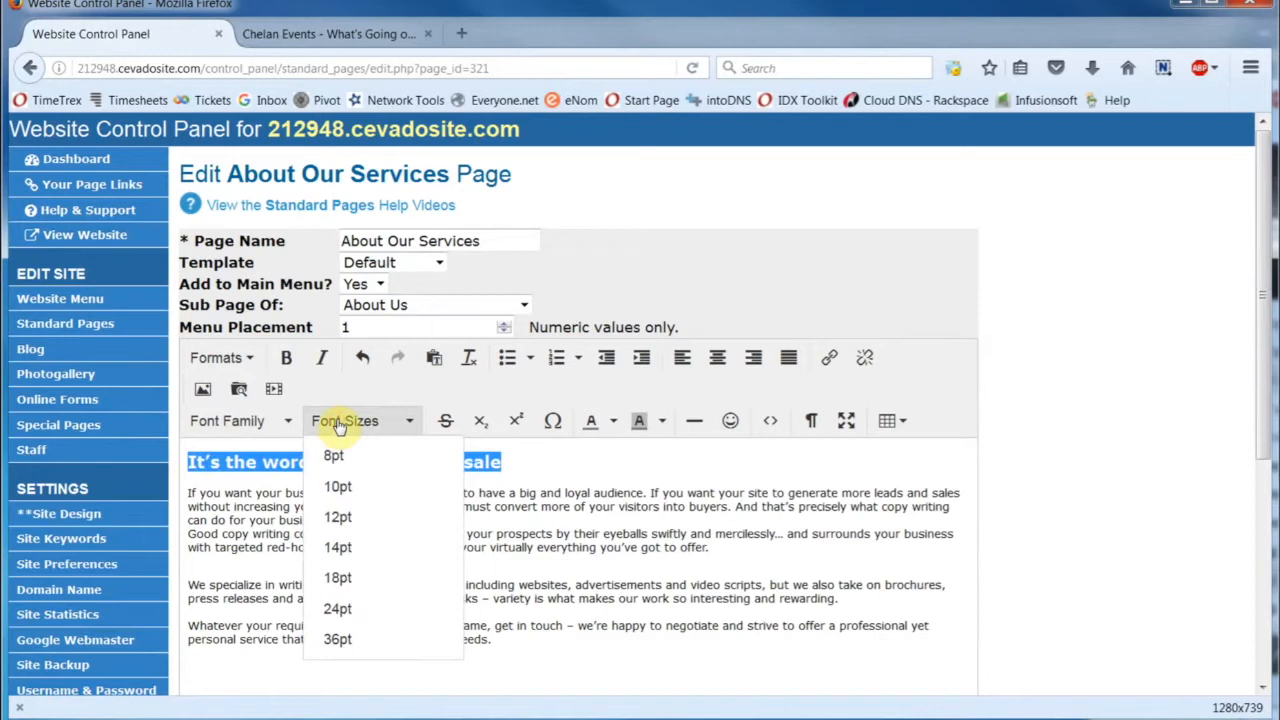
{"action": "left_click", "coordinate": [352, 527]}
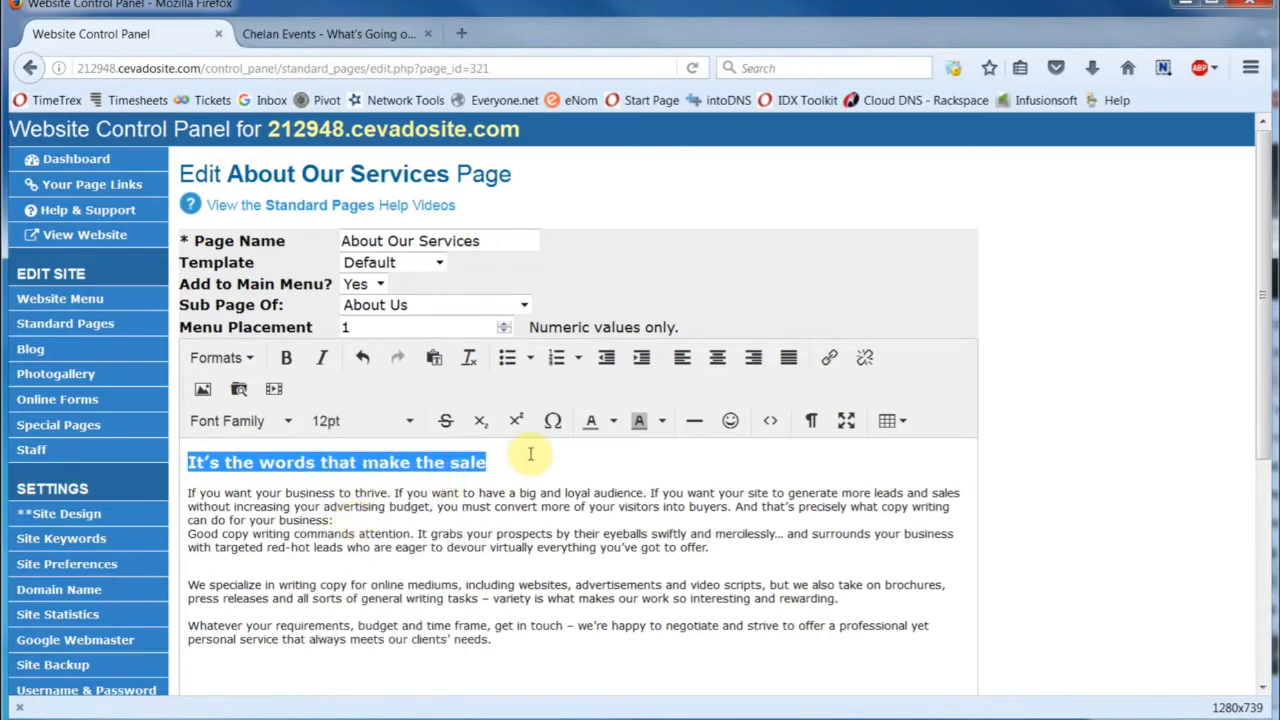
{"action": "left_click", "coordinate": [529, 454]}
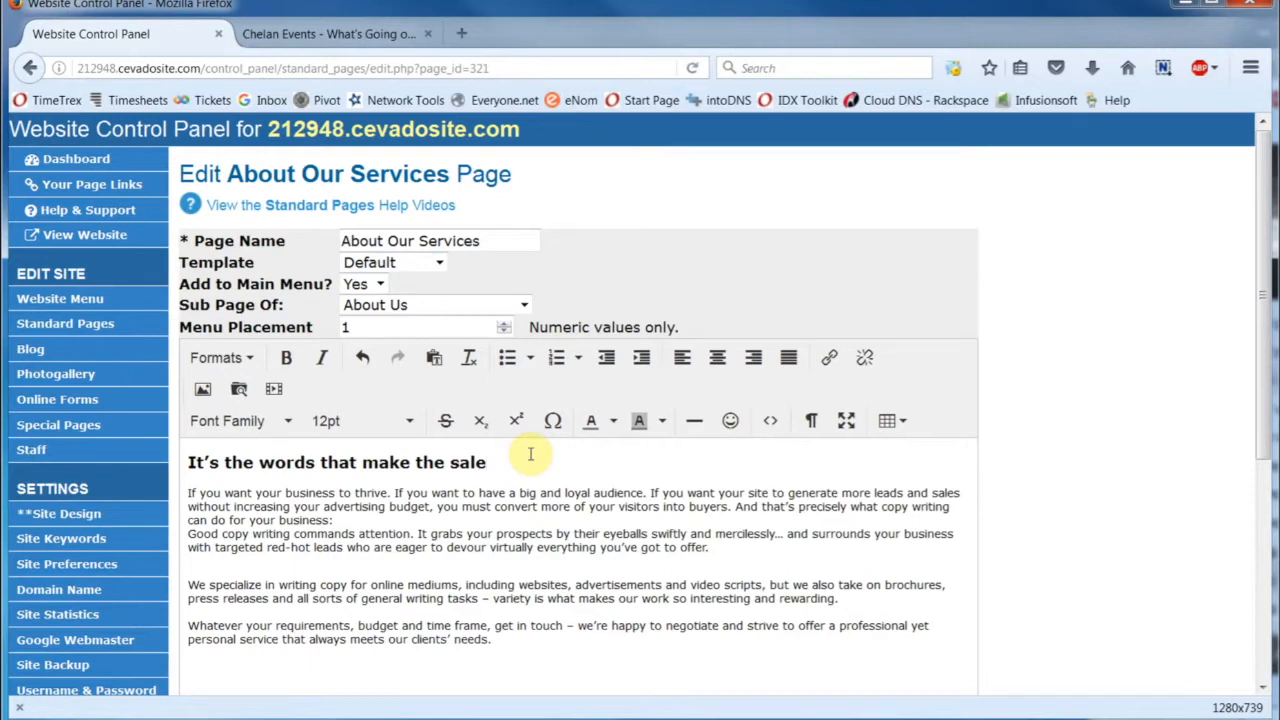
Change the heading's font family to Comic Sans MS
{"action": "left_click_drag", "start_coordinate": [486, 463], "coordinate": [189, 474]}
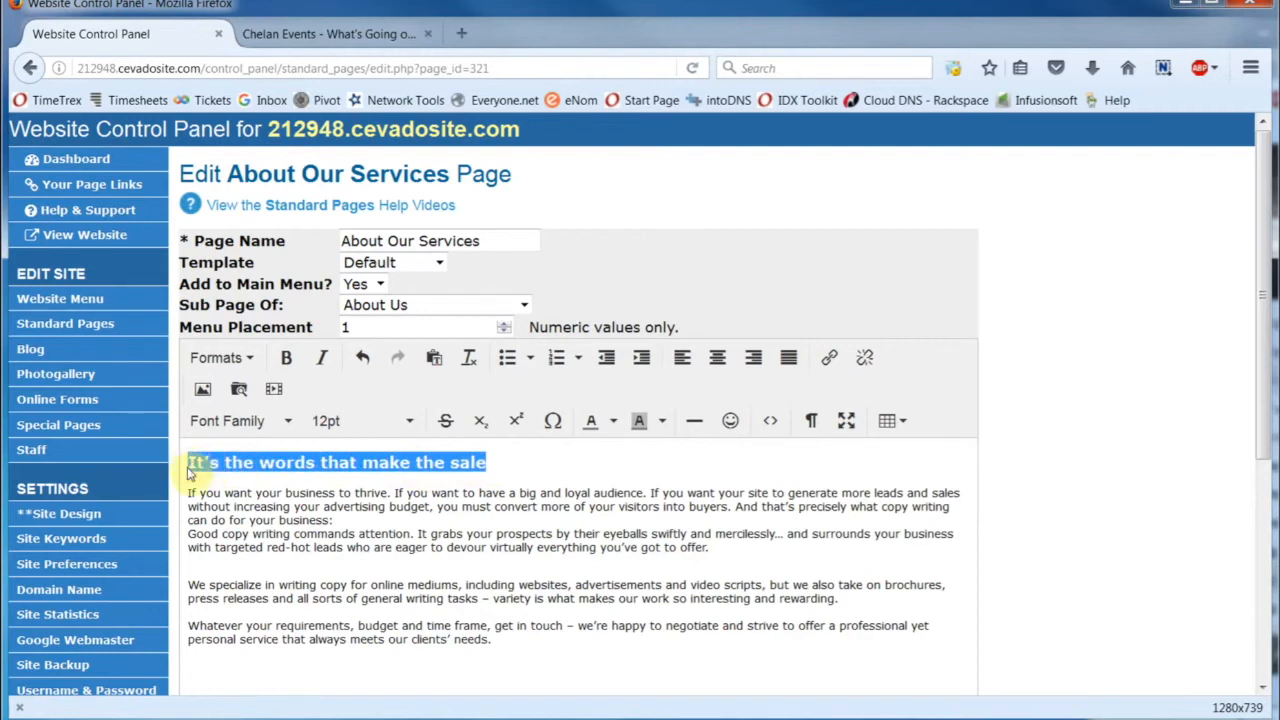
{"action": "left_click", "coordinate": [286, 421]}
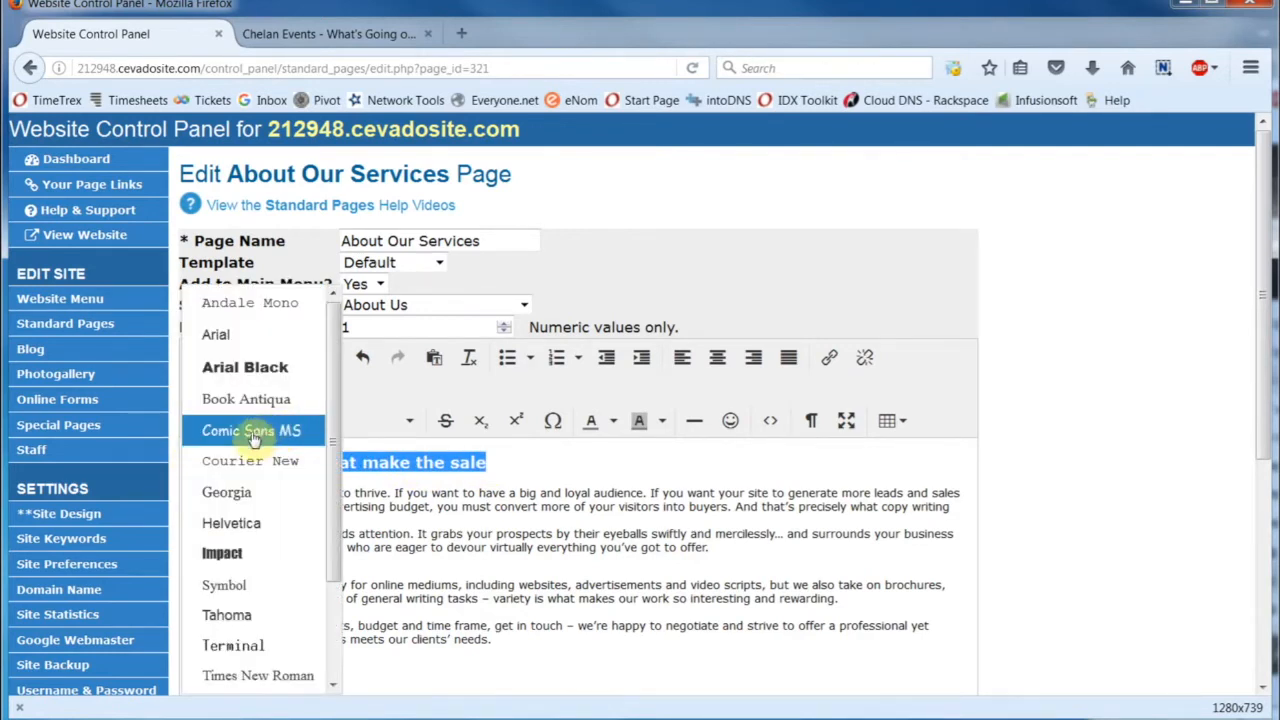
{"action": "left_click", "coordinate": [255, 433]}
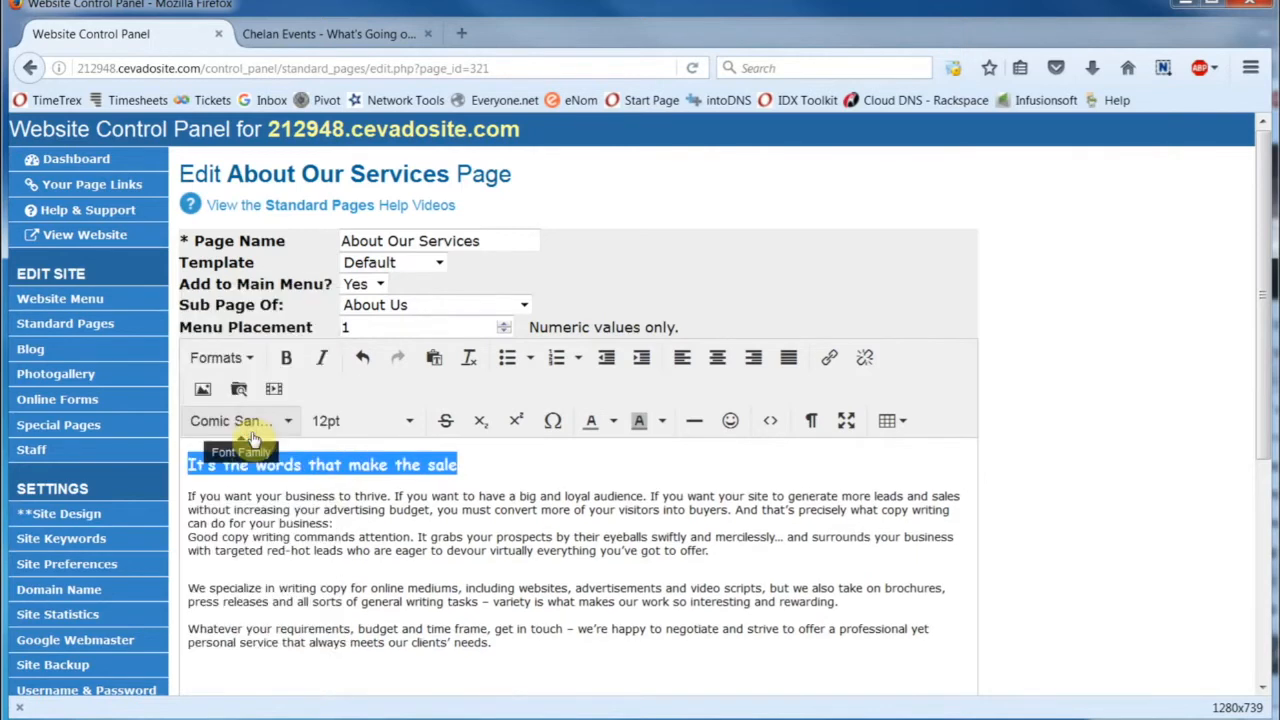
{"action": "left_click", "coordinate": [522, 465]}
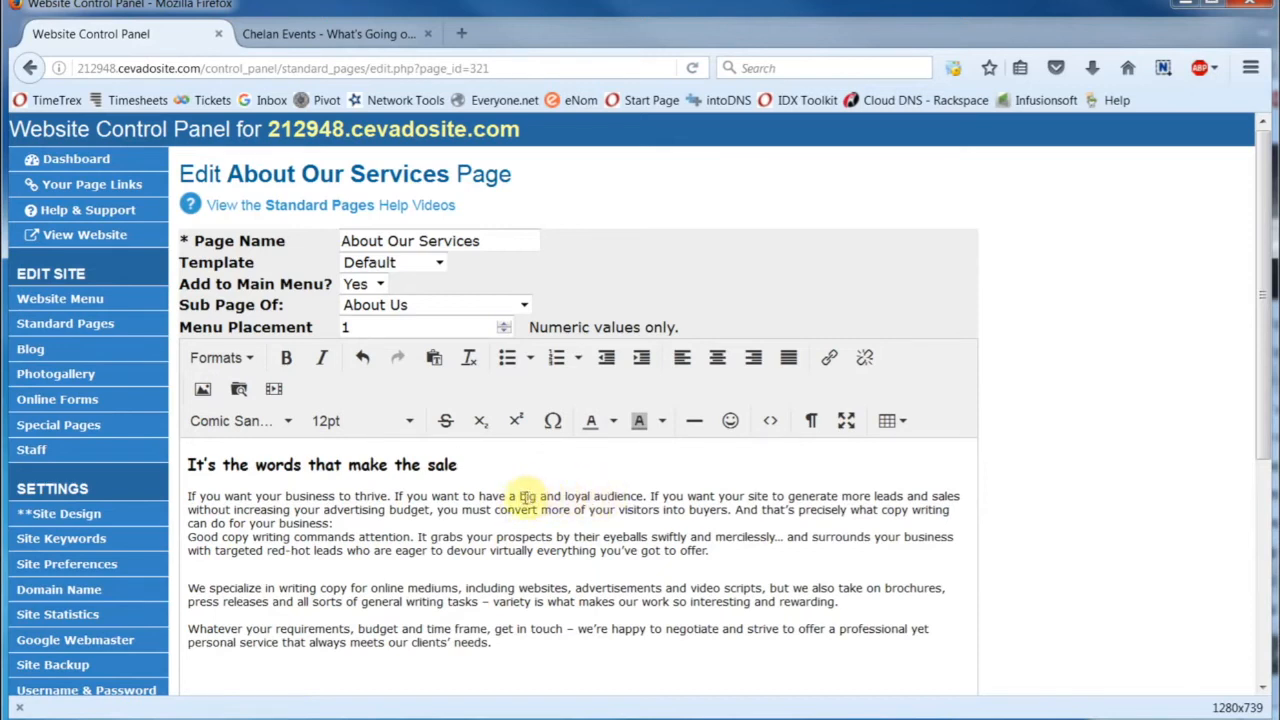
Try strikethrough on the words "big and" in the first paragraph and undo it
{"action": "left_click_drag", "start_coordinate": [519, 496], "coordinate": [561, 497]}
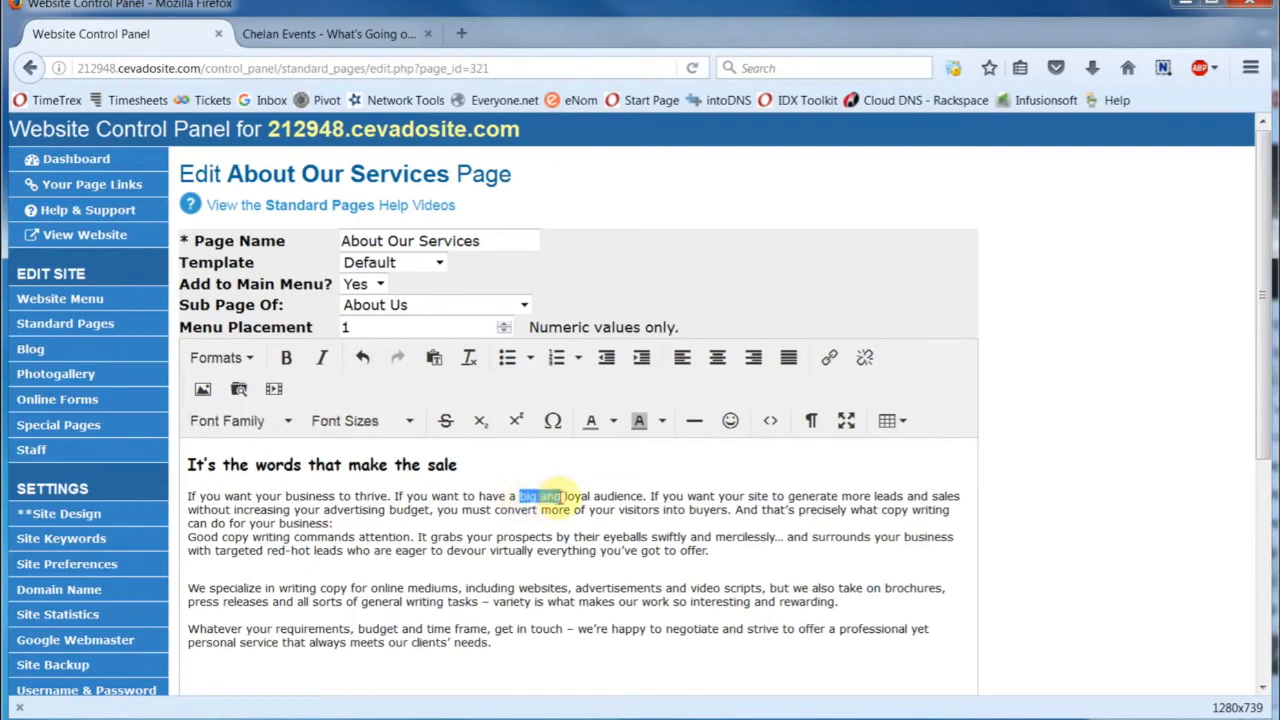
{"action": "left_click", "coordinate": [444, 421]}
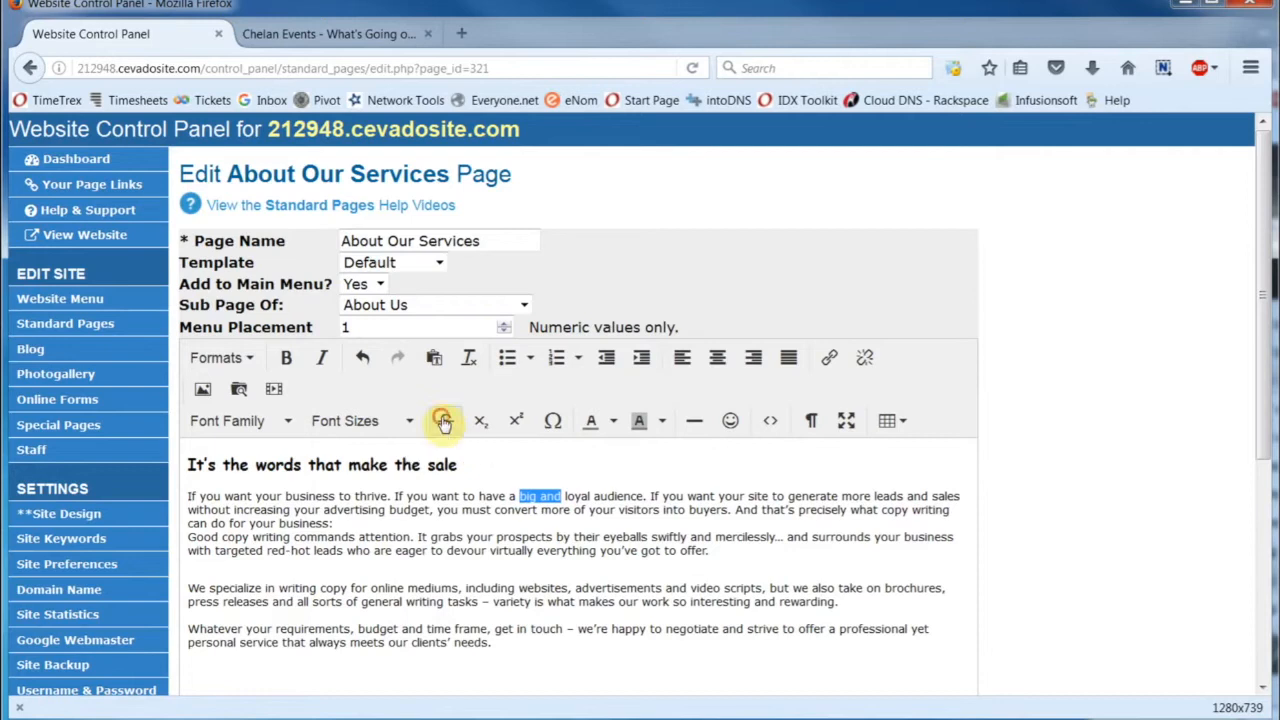
{"action": "left_click", "coordinate": [628, 474]}
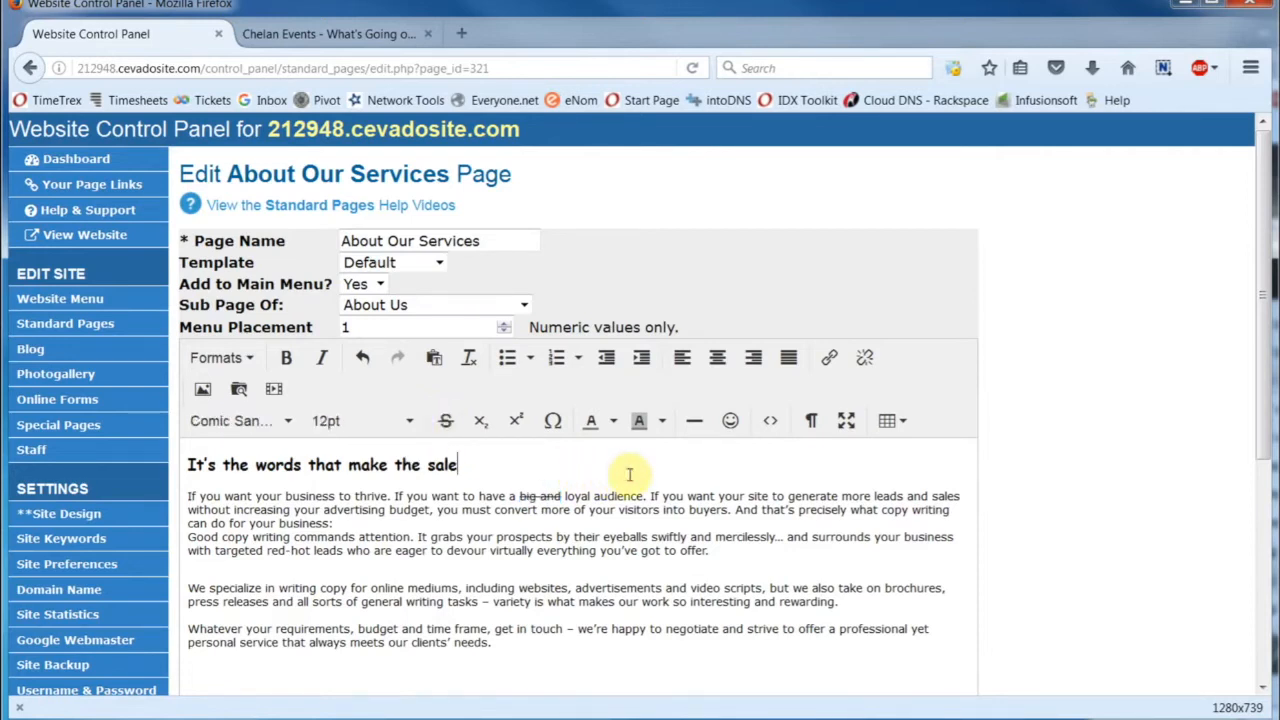
{"action": "left_click", "coordinate": [364, 358]}
{"action": "left_click", "coordinate": [720, 472]}
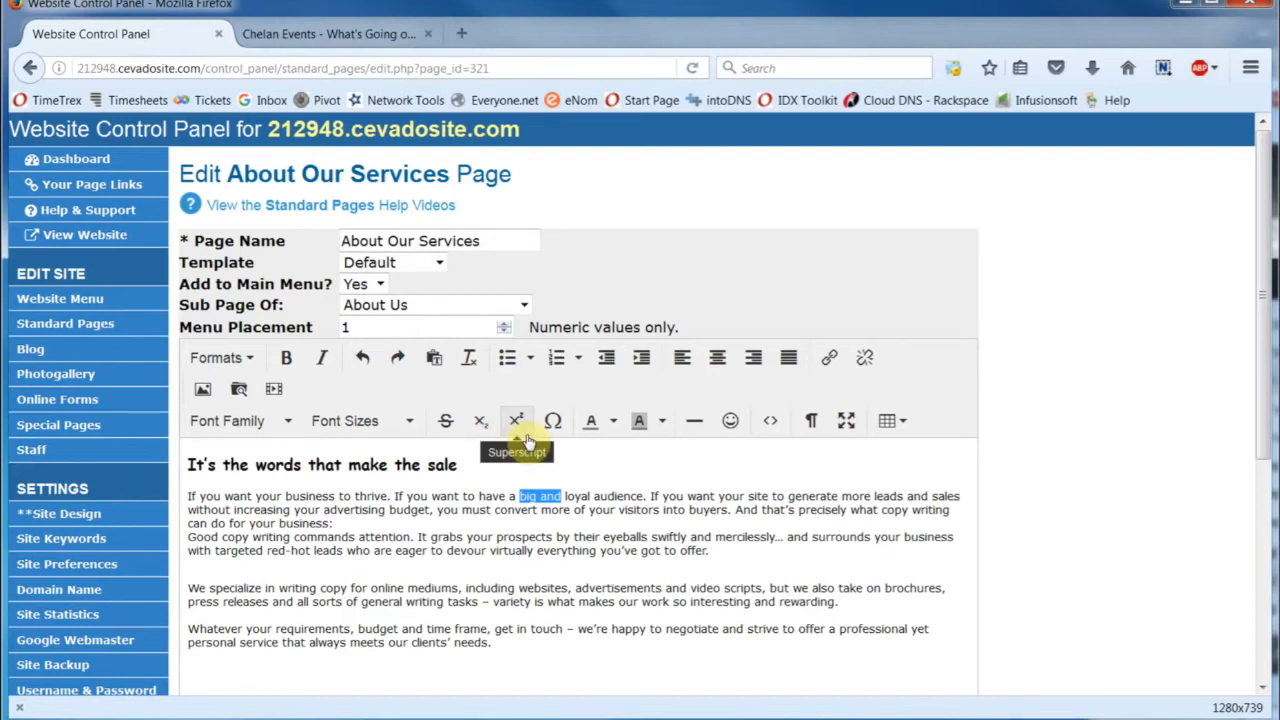
Insert the special character ™ at the end of the heading, directly after "sale"
{"action": "left_click", "coordinate": [461, 464]}
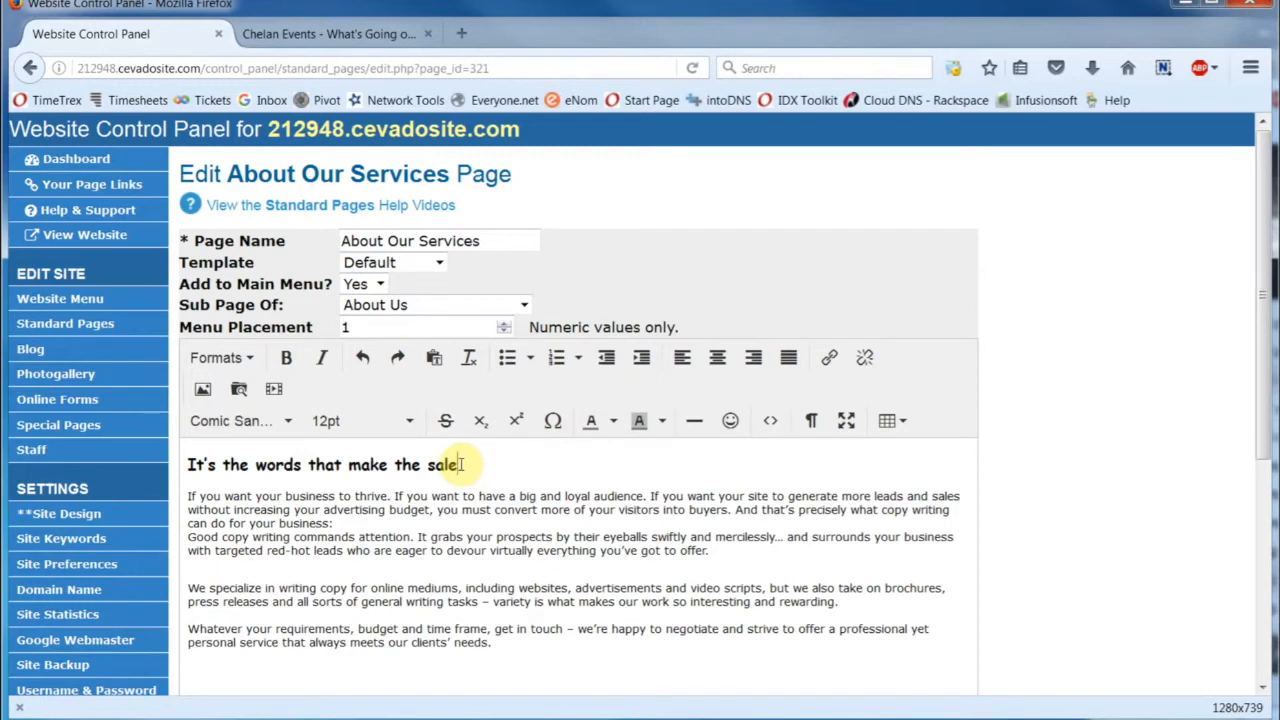
{"action": "left_click", "coordinate": [553, 424]}
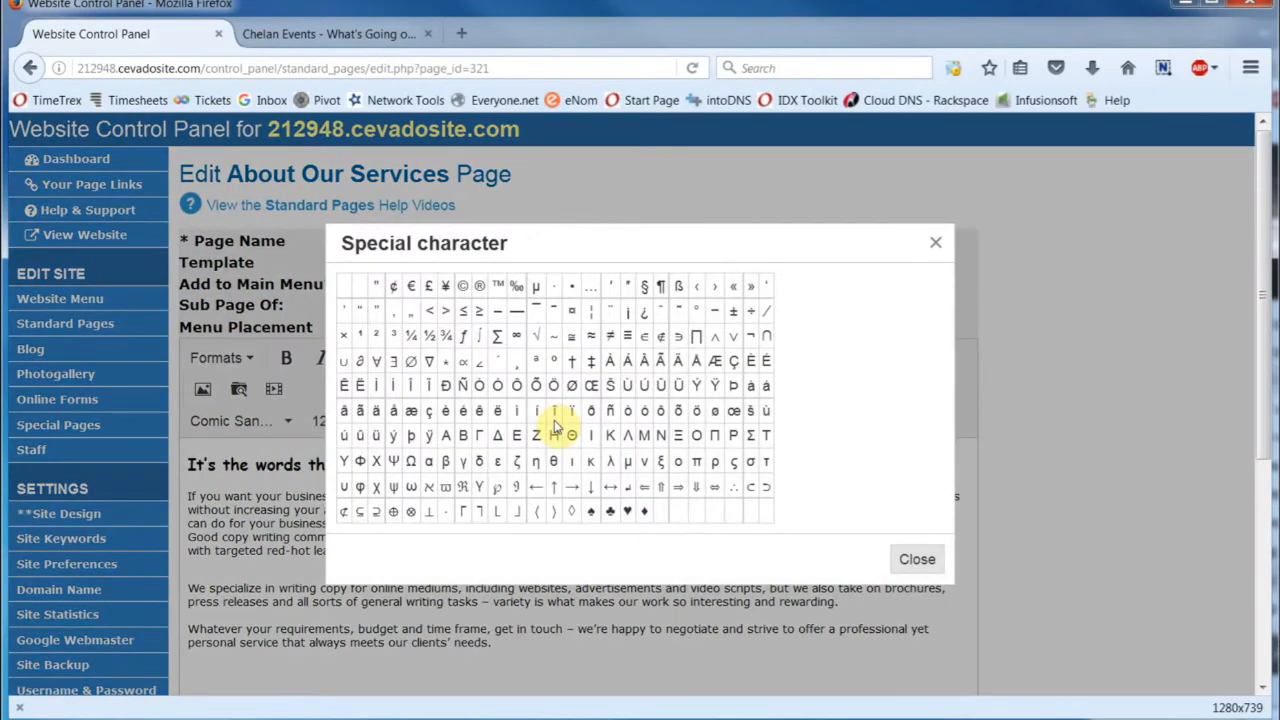
{"action": "left_click", "coordinate": [500, 288]}
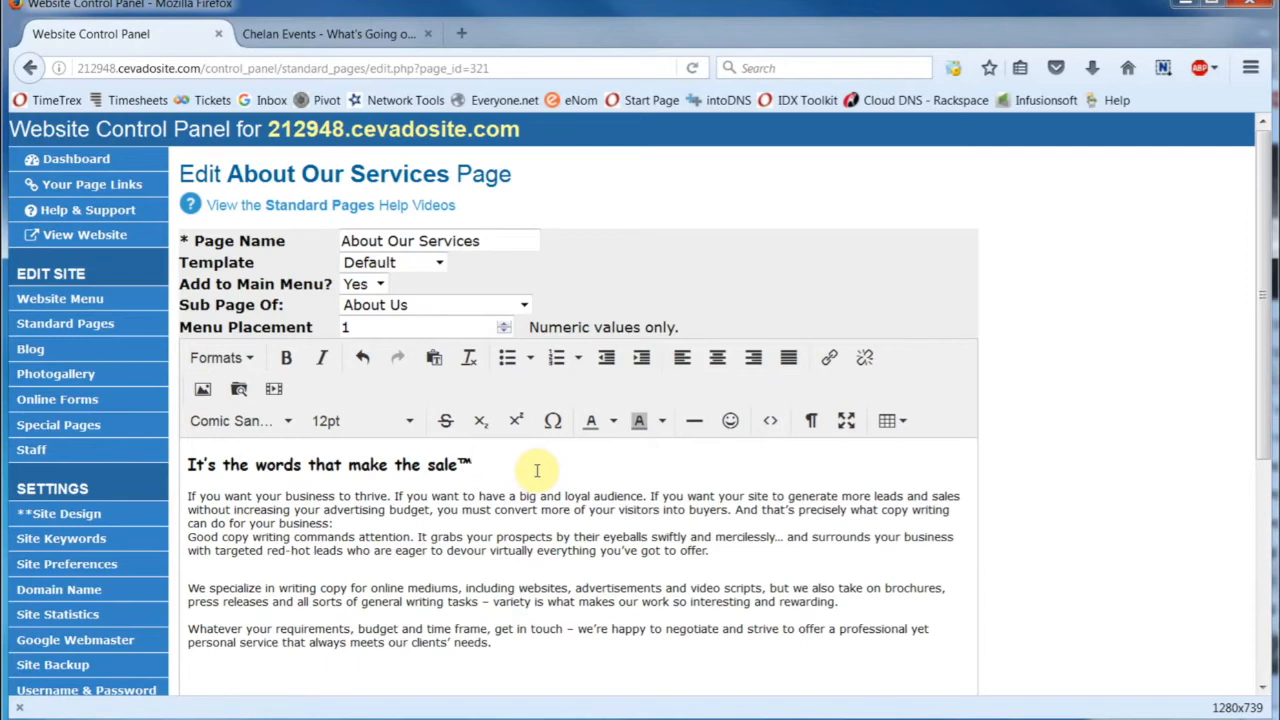
Set the text color of the whole heading, including the ™ symbol, to burnt orange
{"action": "left_click_drag", "start_coordinate": [481, 462], "coordinate": [191, 467]}
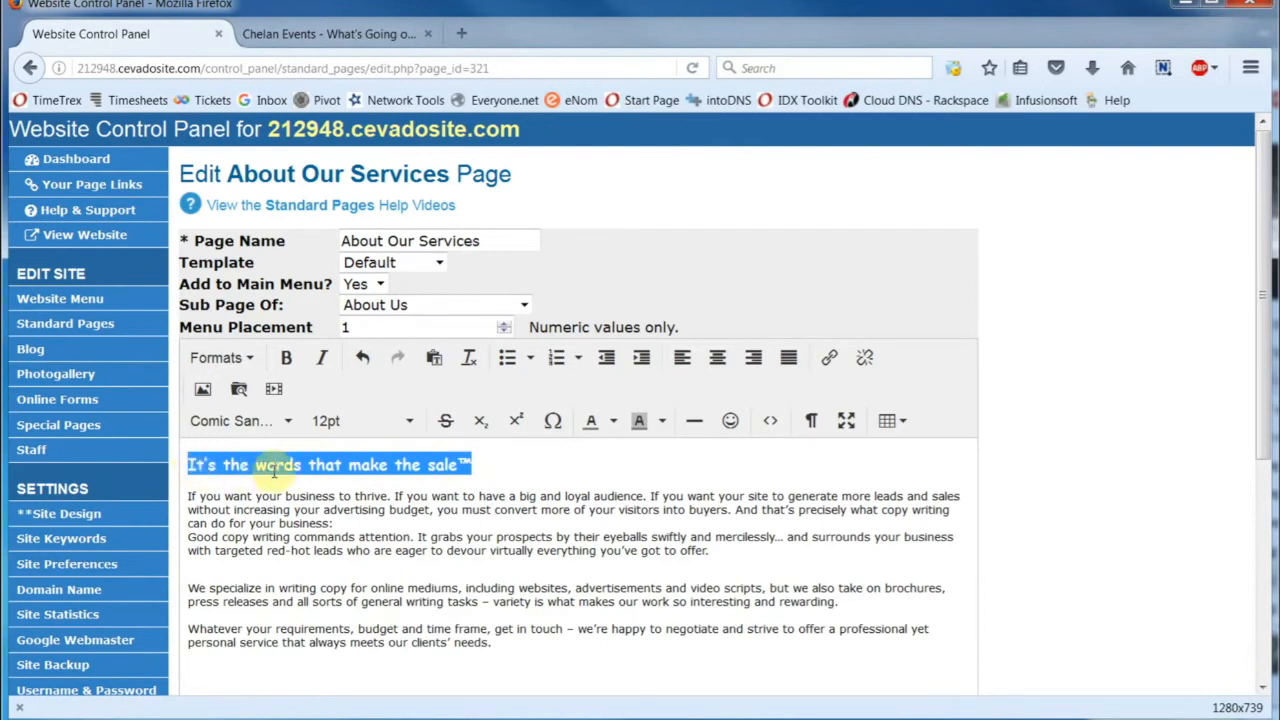
{"action": "left_click", "coordinate": [614, 427]}
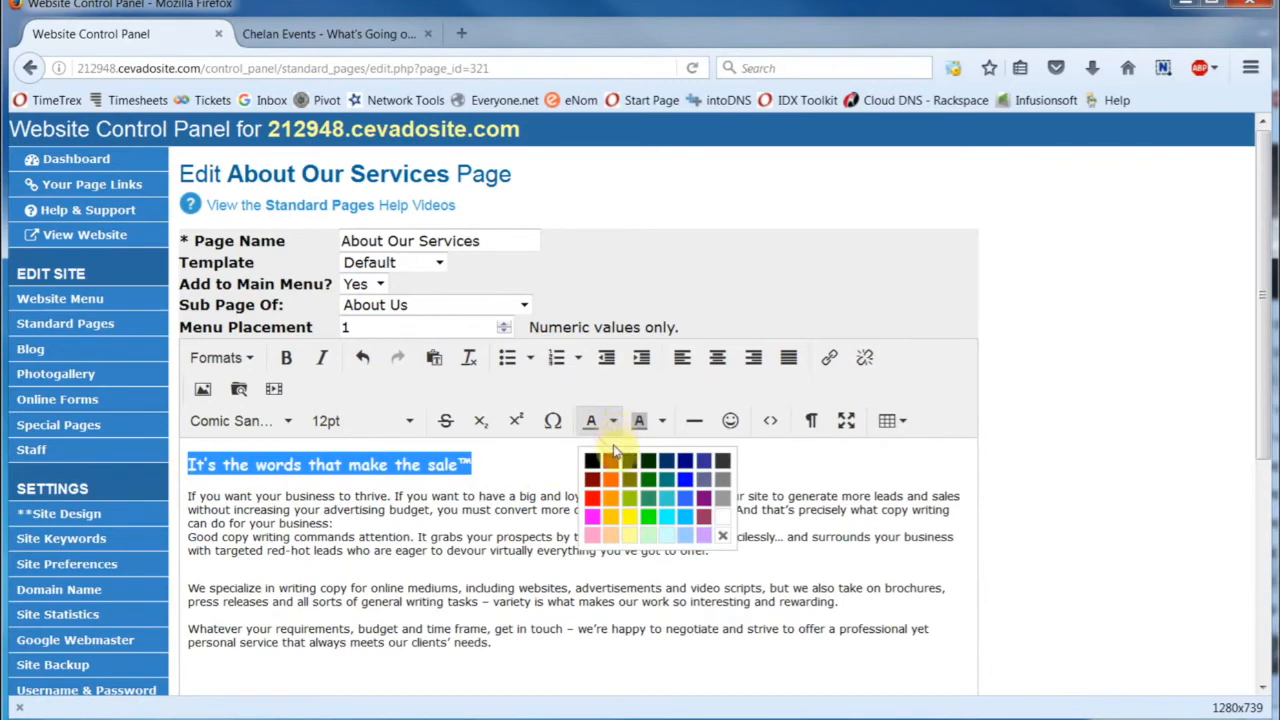
{"action": "left_click", "coordinate": [612, 460]}
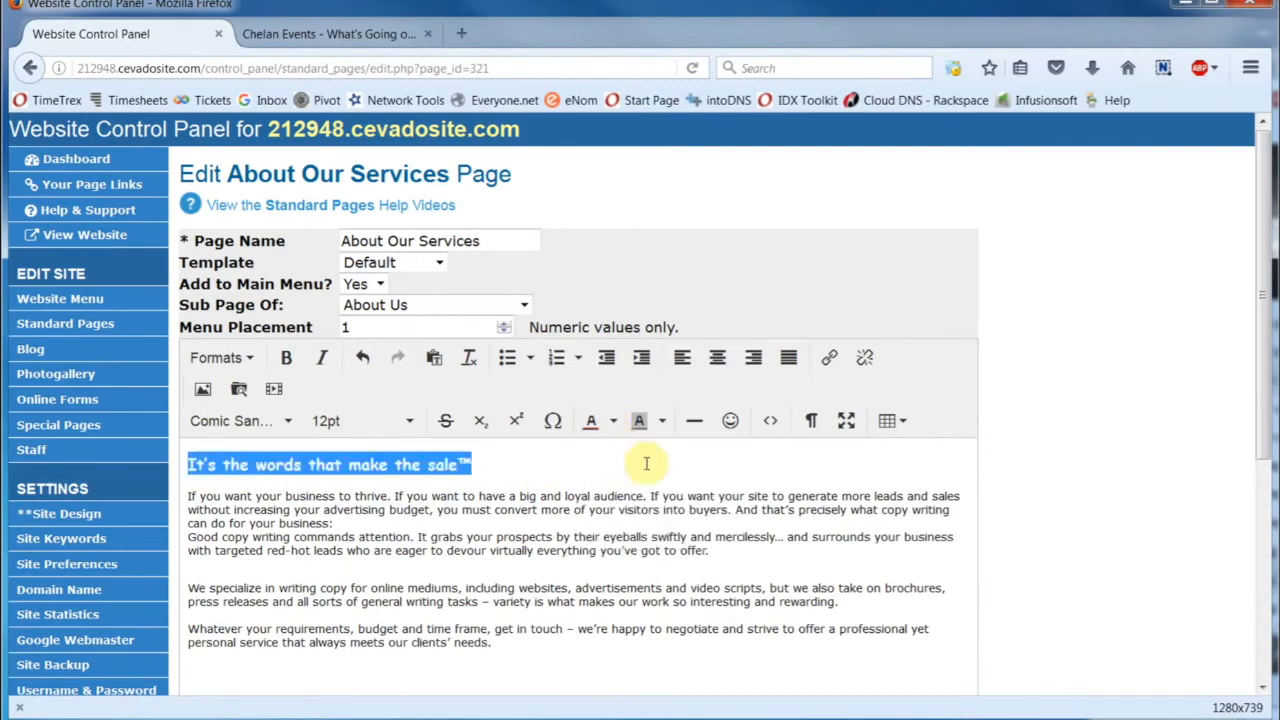
{"action": "left_click", "coordinate": [646, 463]}
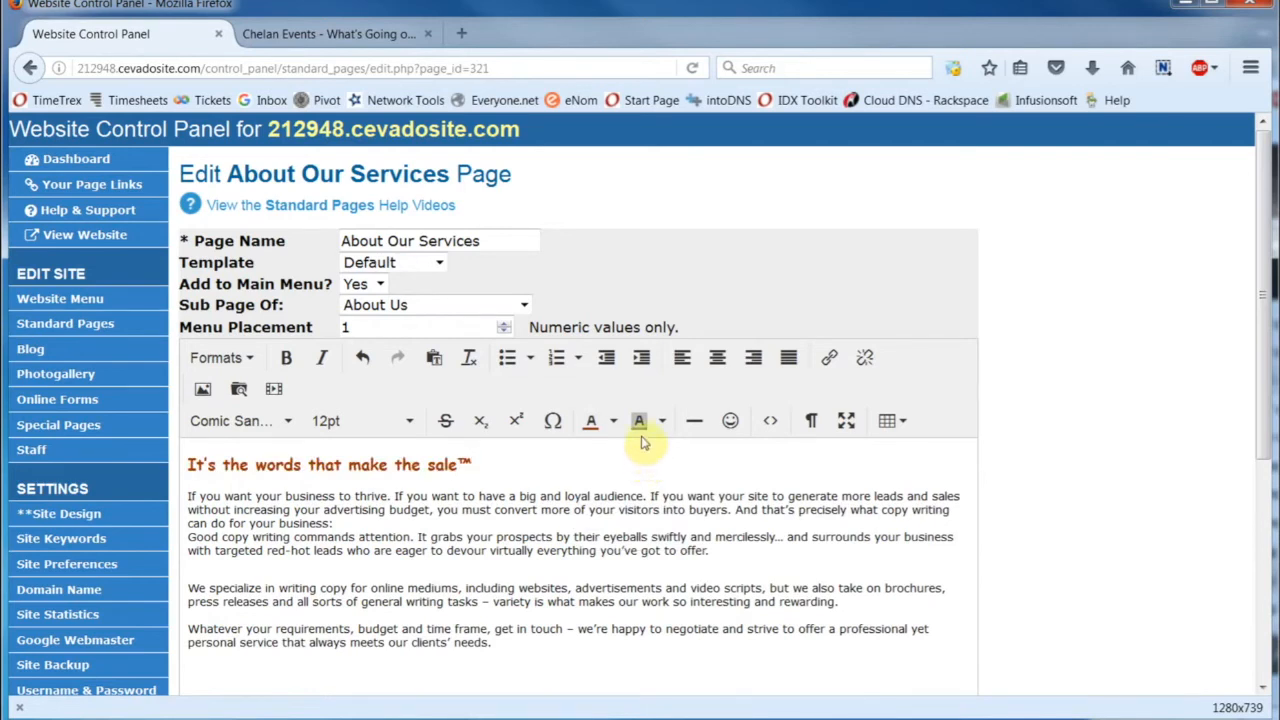
{"action": "left_click", "coordinate": [661, 428]}
{"action": "left_click", "coordinate": [600, 460]}
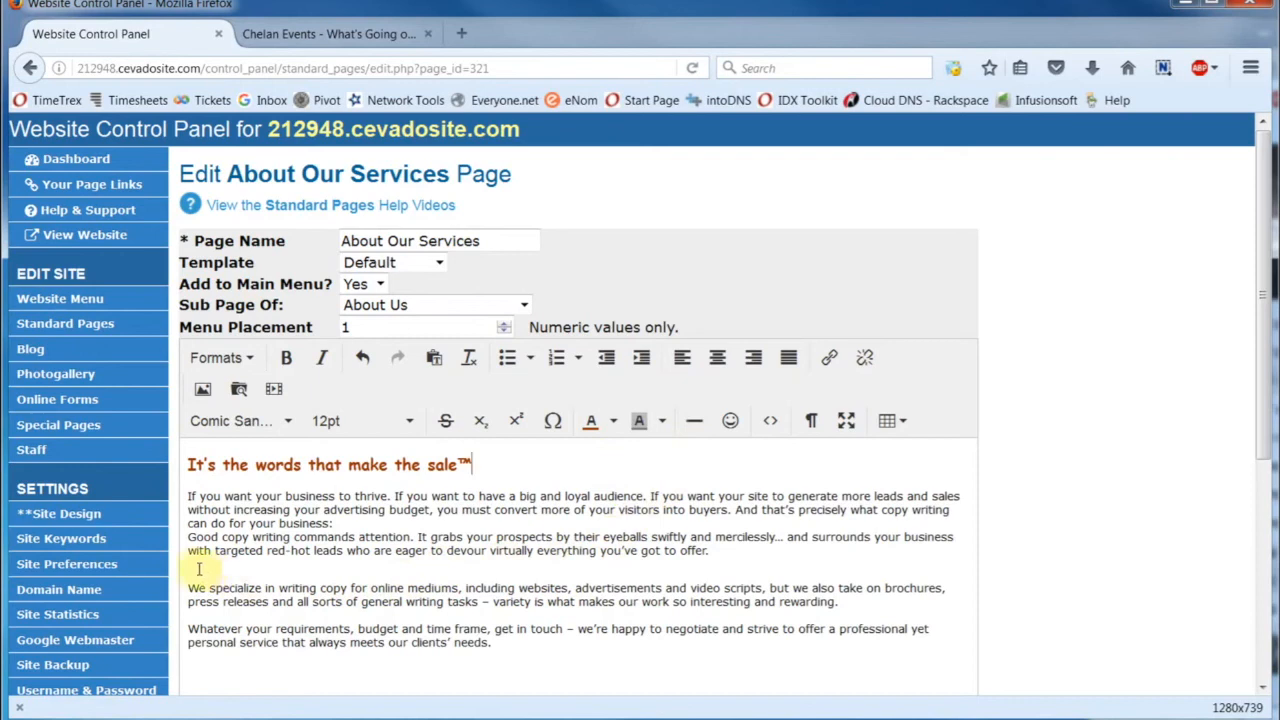
Insert a horizontal line in the blank space above the paragraph starting "We specialize in writing copy"
{"action": "left_click", "coordinate": [192, 565]}
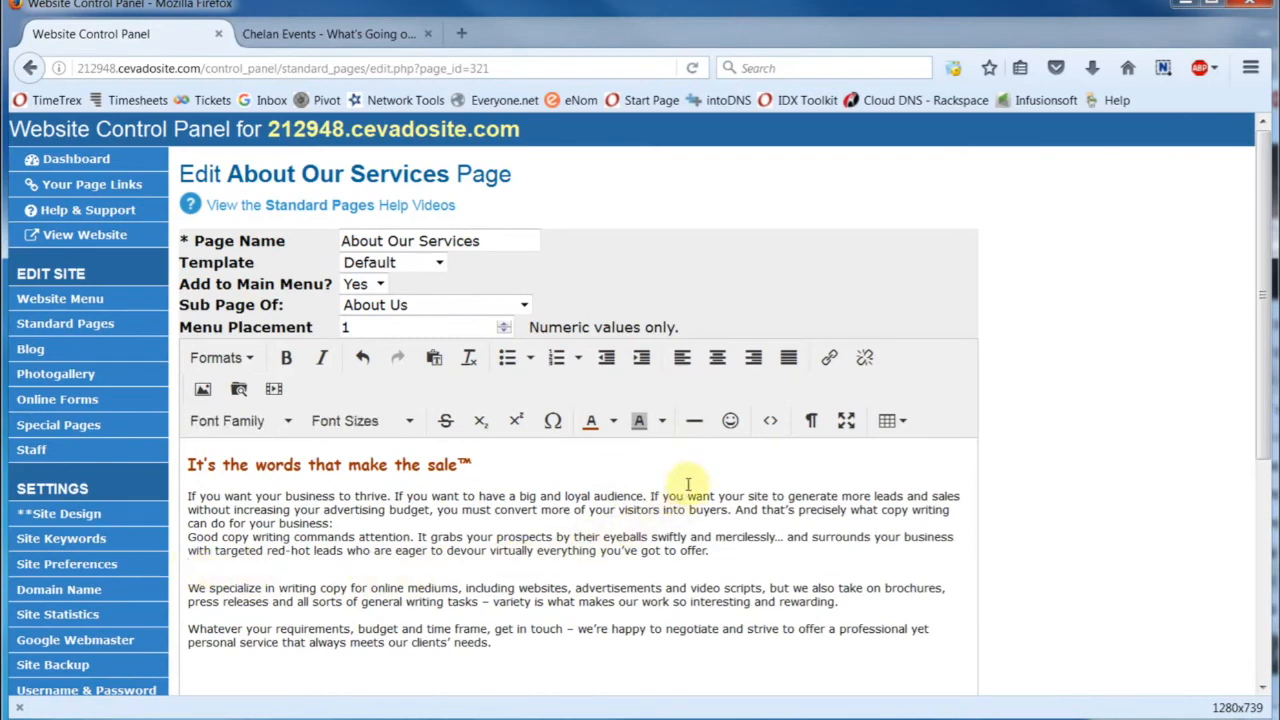
{"action": "left_click", "coordinate": [694, 425]}
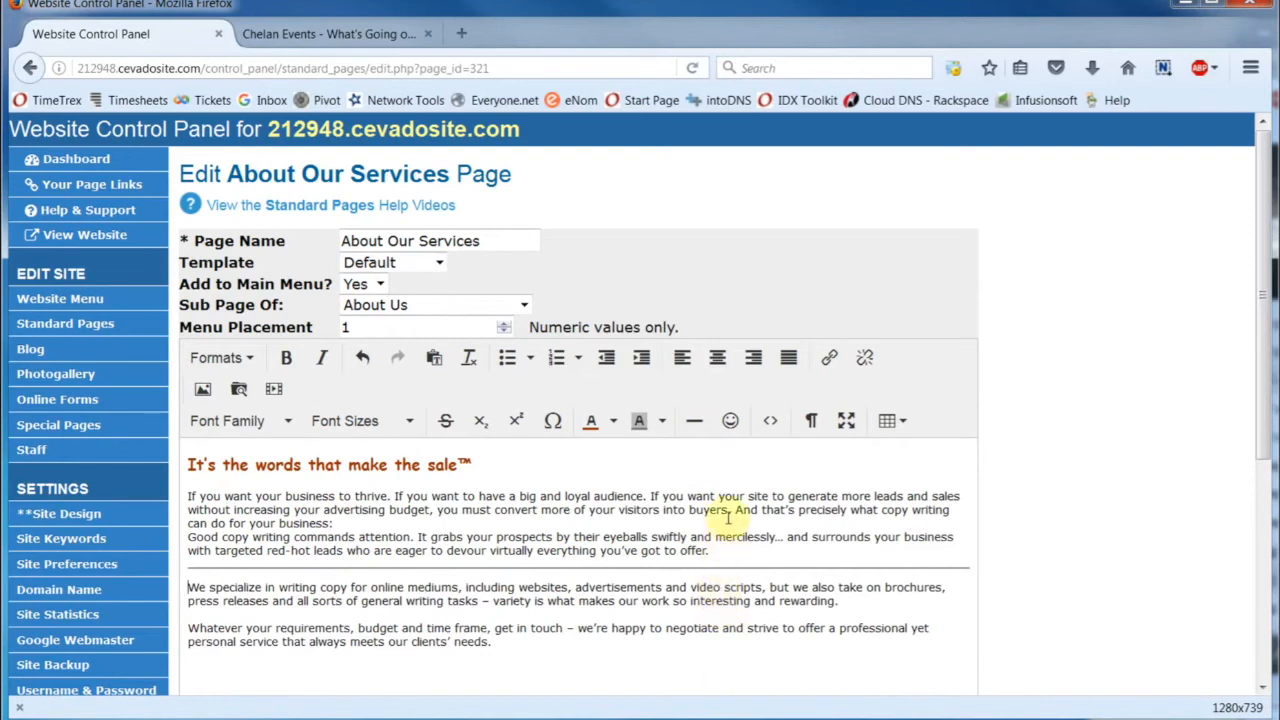
Look through the available emoticons without inserting one, and undo the horizontal line above the paragraph starting "We specialize in writing copy"
{"action": "left_click", "coordinate": [733, 422]}
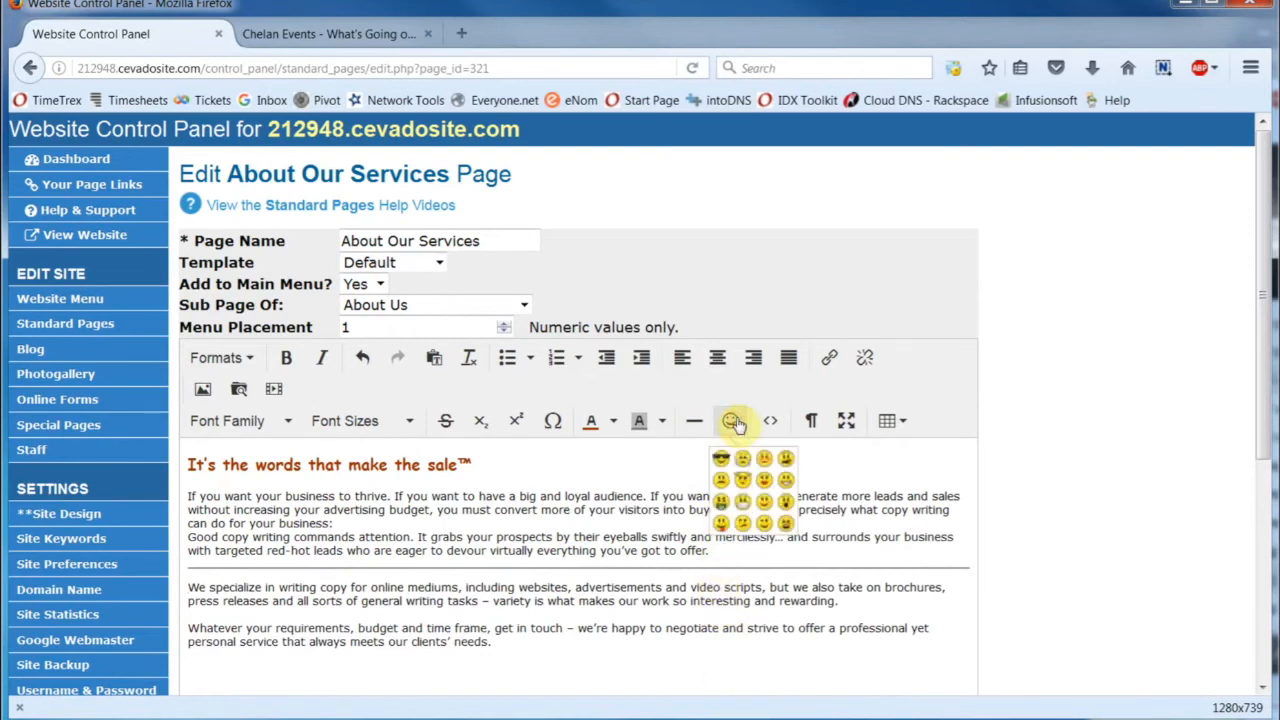
{"action": "left_click", "coordinate": [670, 457]}
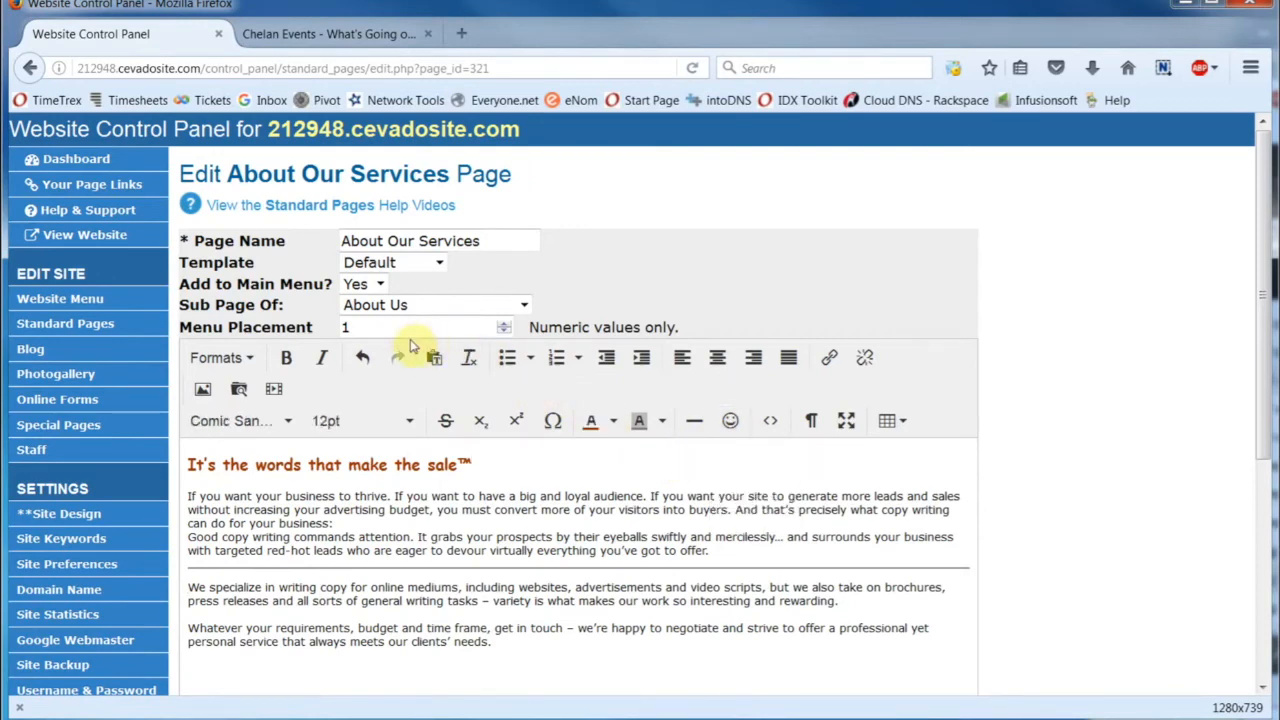
{"action": "left_click", "coordinate": [364, 360]}
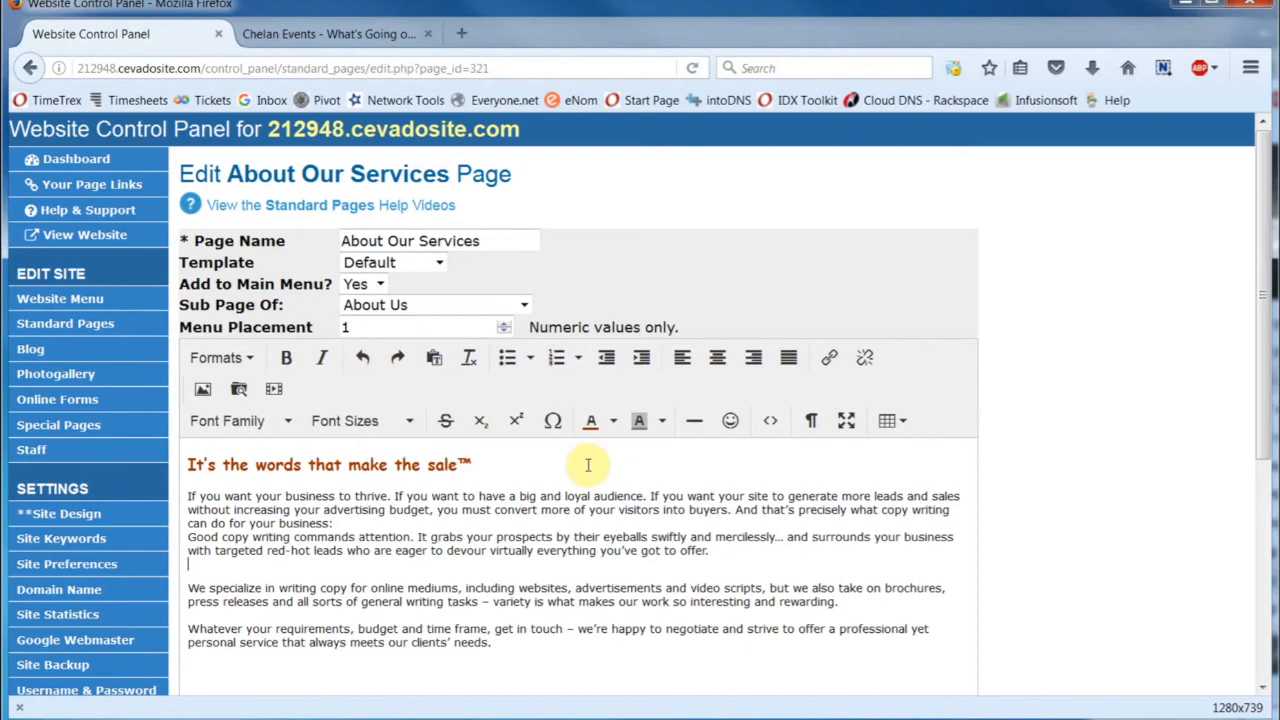
Save the edited About Our Services page and reload its live version on the public website
{"action": "scroll", "coordinate": [590, 464], "scroll_direction": "down", "scroll_amount": 5}
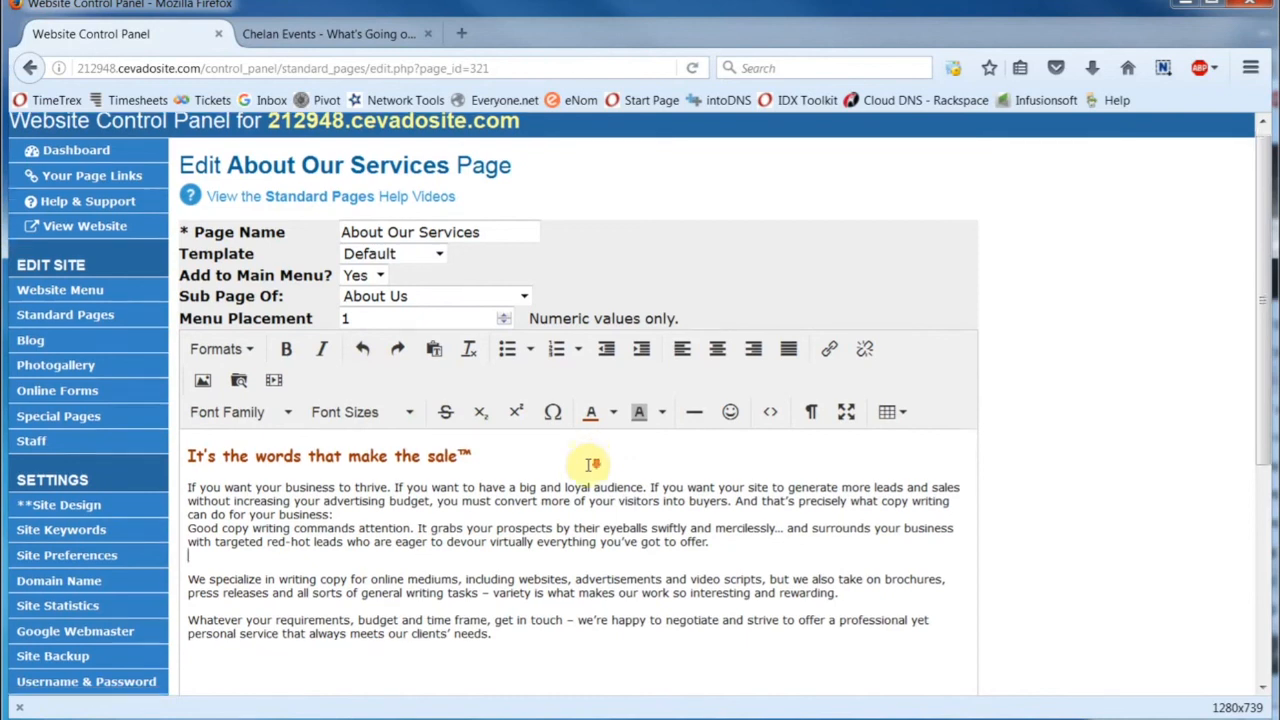
{"action": "left_click", "coordinate": [262, 639]}
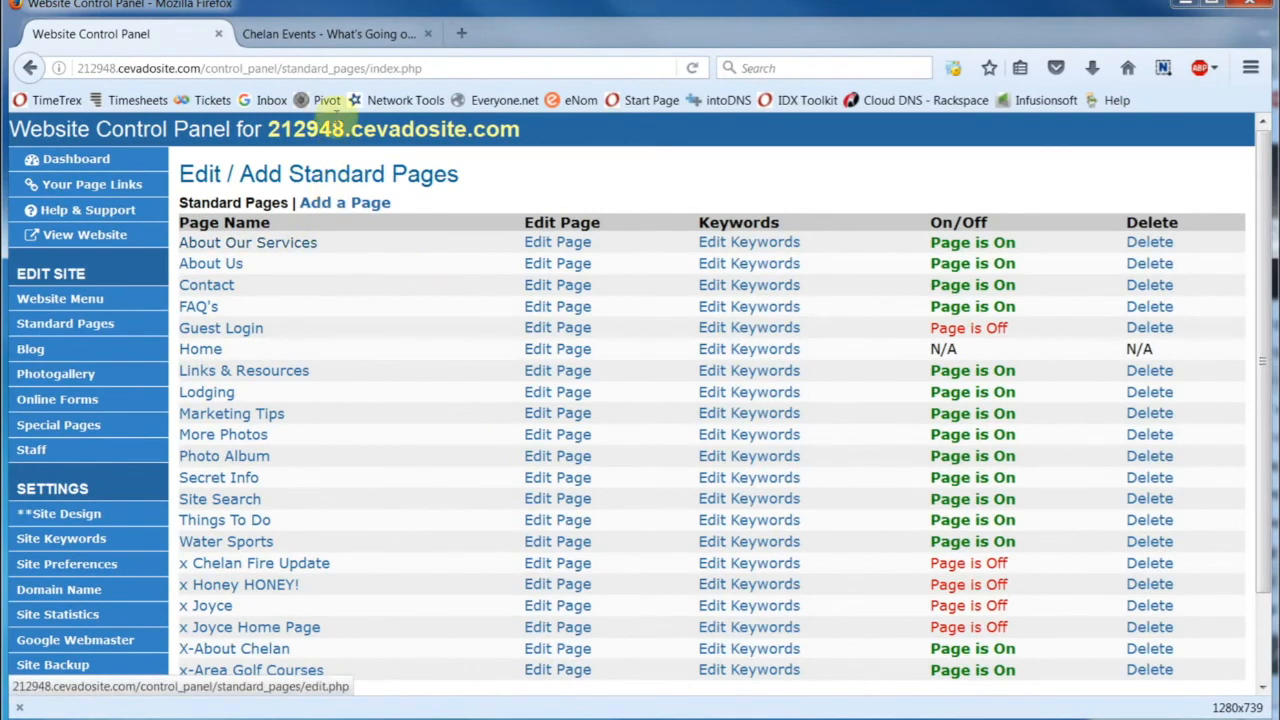
{"action": "left_click", "coordinate": [337, 42]}
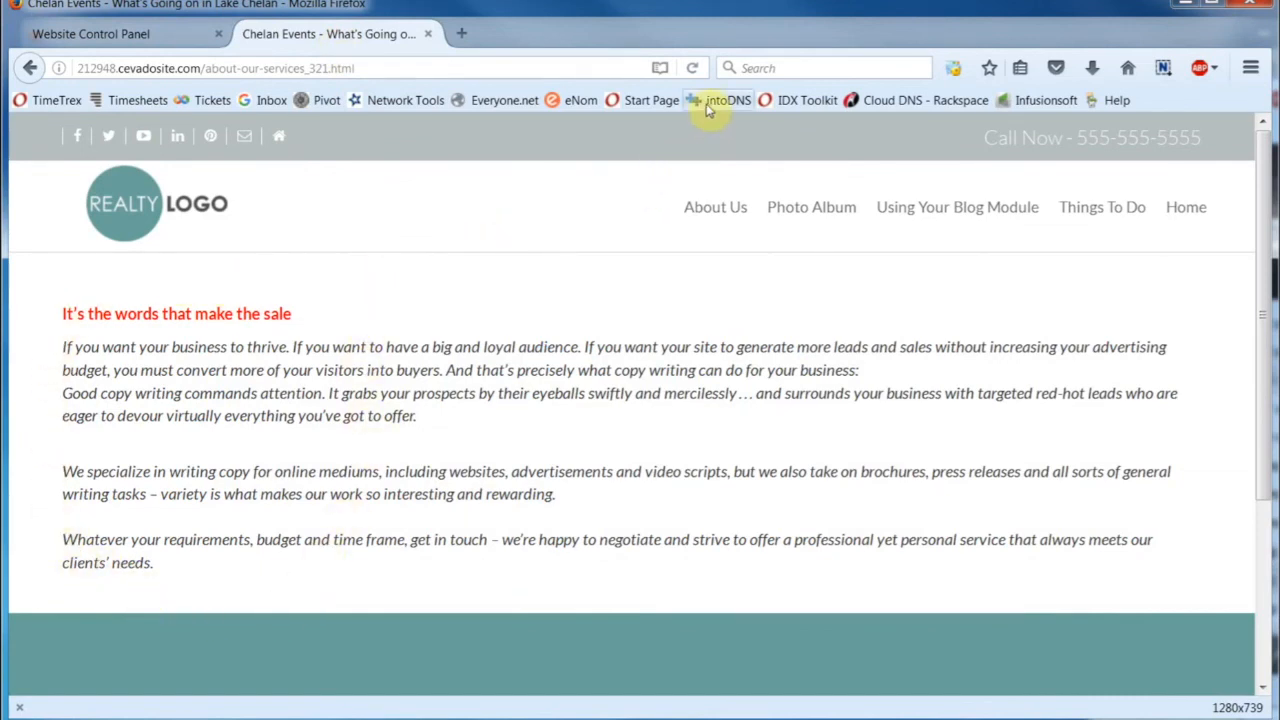
{"action": "left_click", "coordinate": [694, 70]}
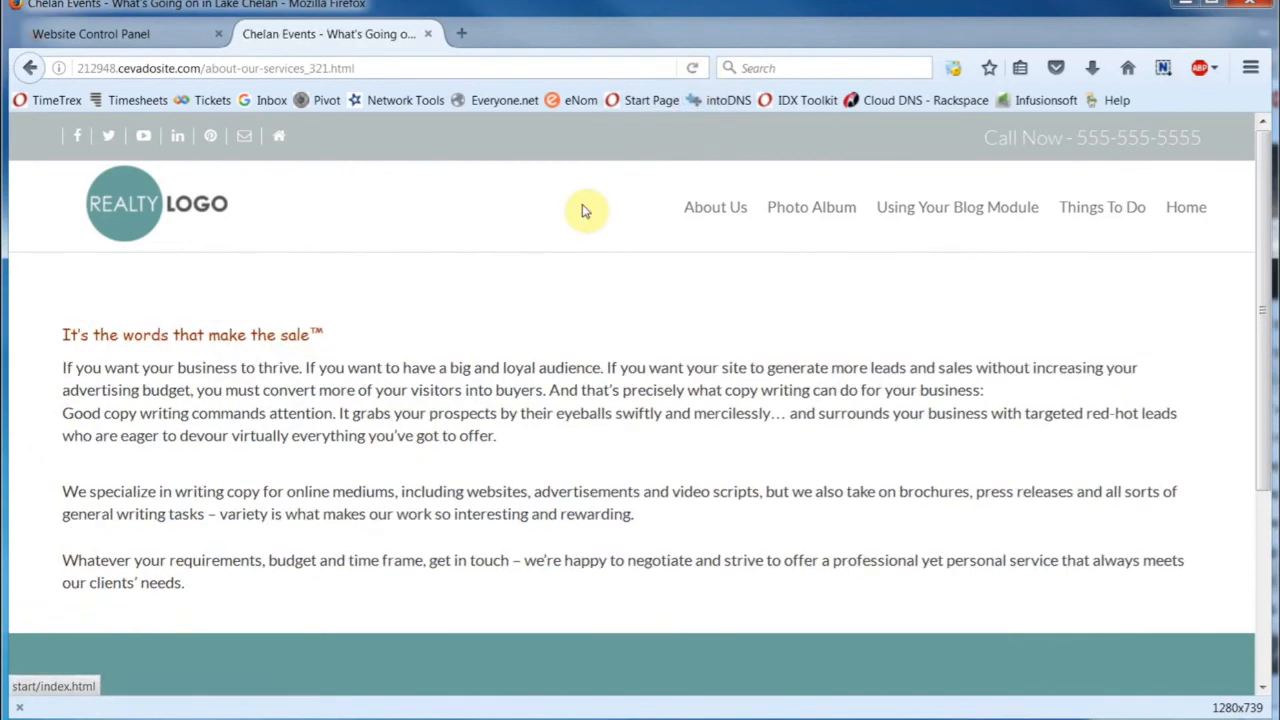